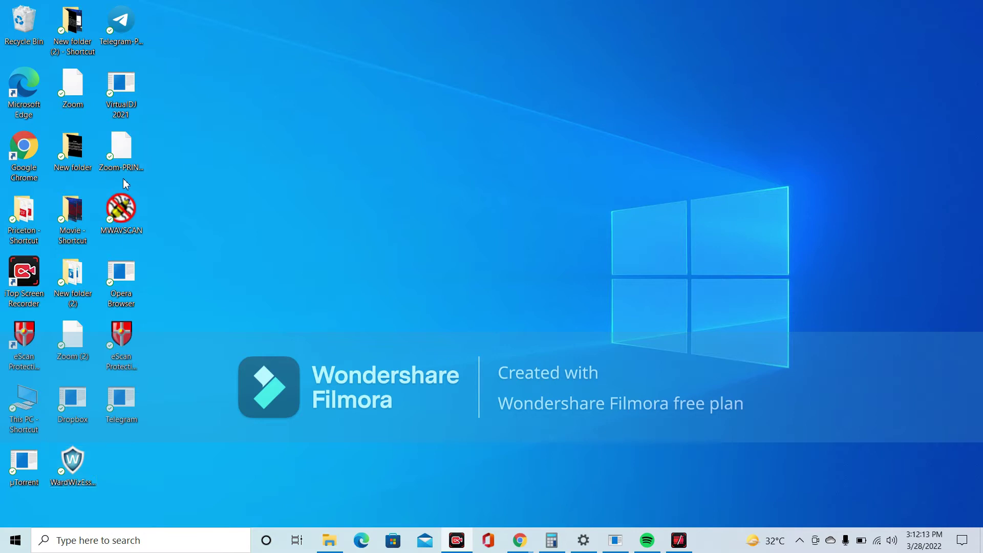
pyautogui.rightClick(574, 157)
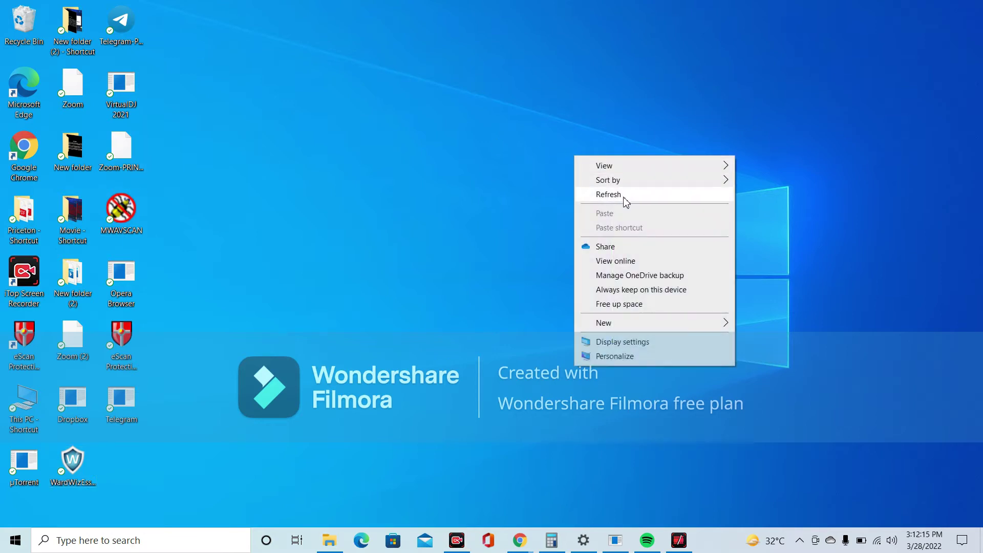
pyautogui.click(623, 195)
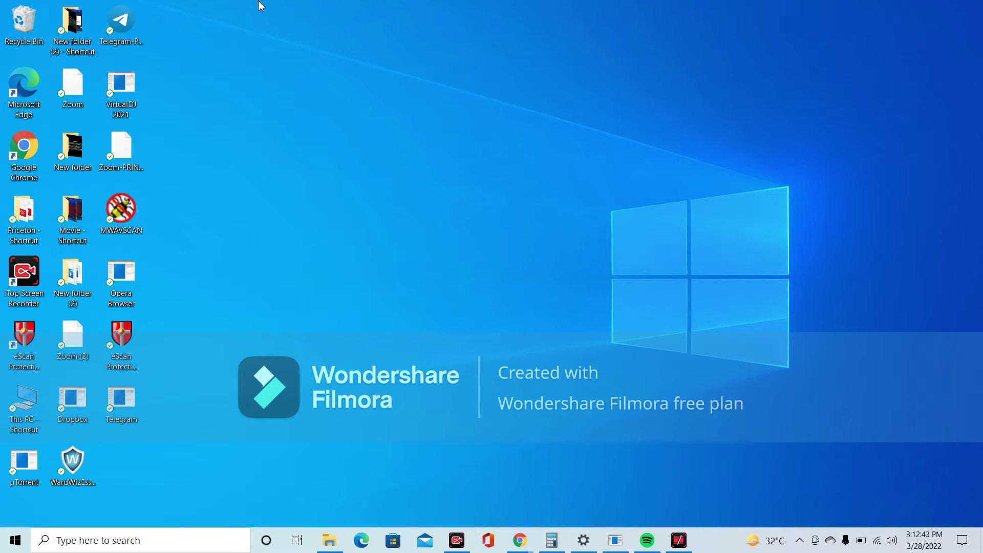
pyautogui.rightClick(425, 110)
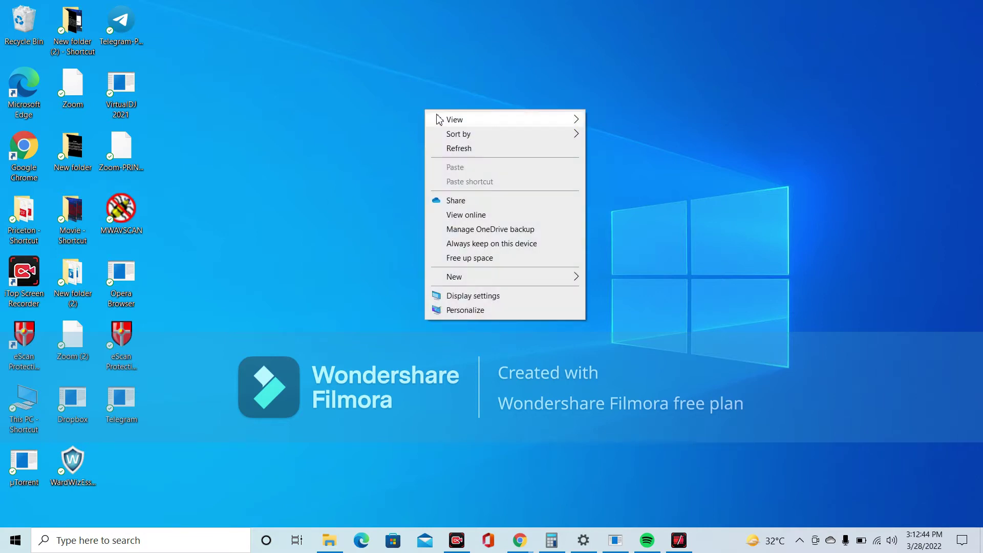
pyautogui.click(466, 148)
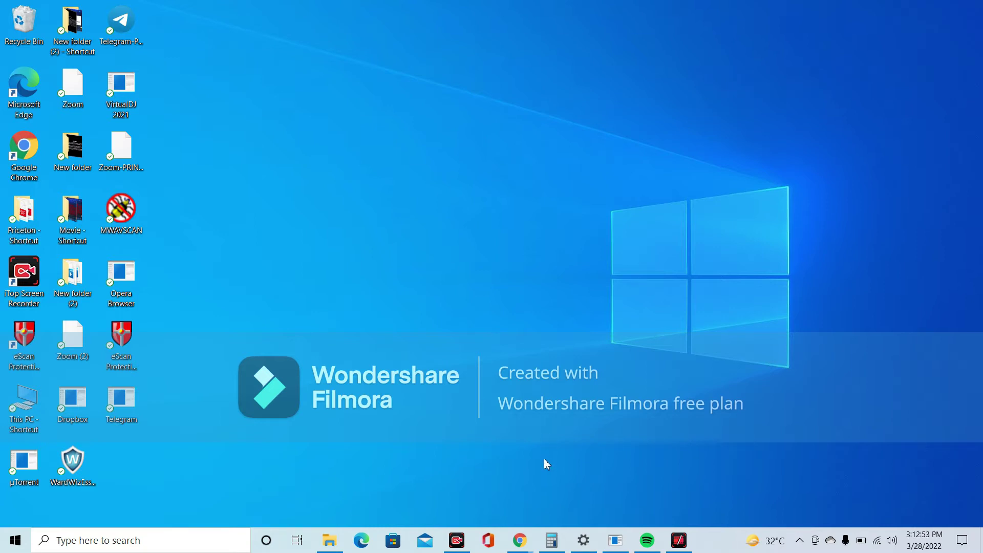
# Switch to Chrome, search Google for "escan internet security download", and minimize the browser.
pyautogui.click(607, 494)
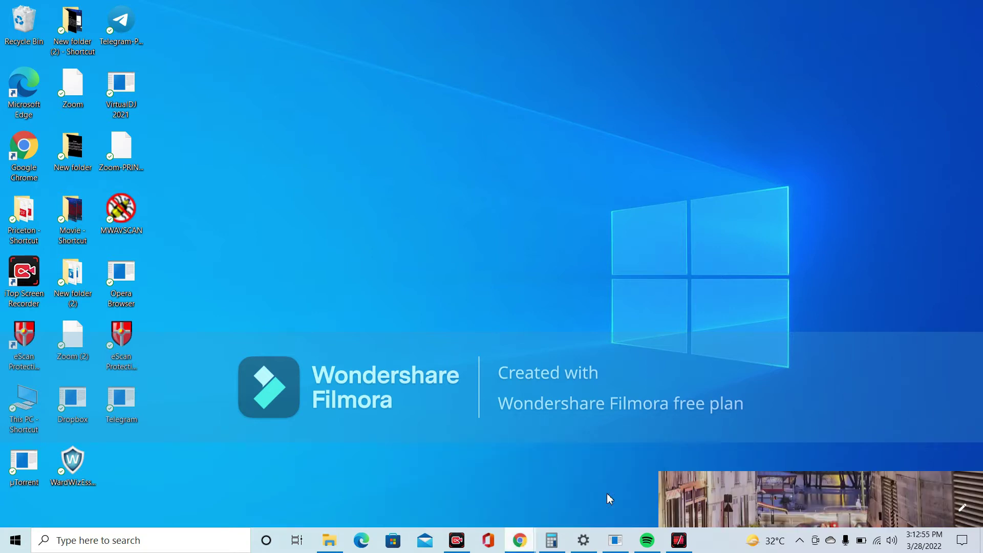
pyautogui.click(477, 268)
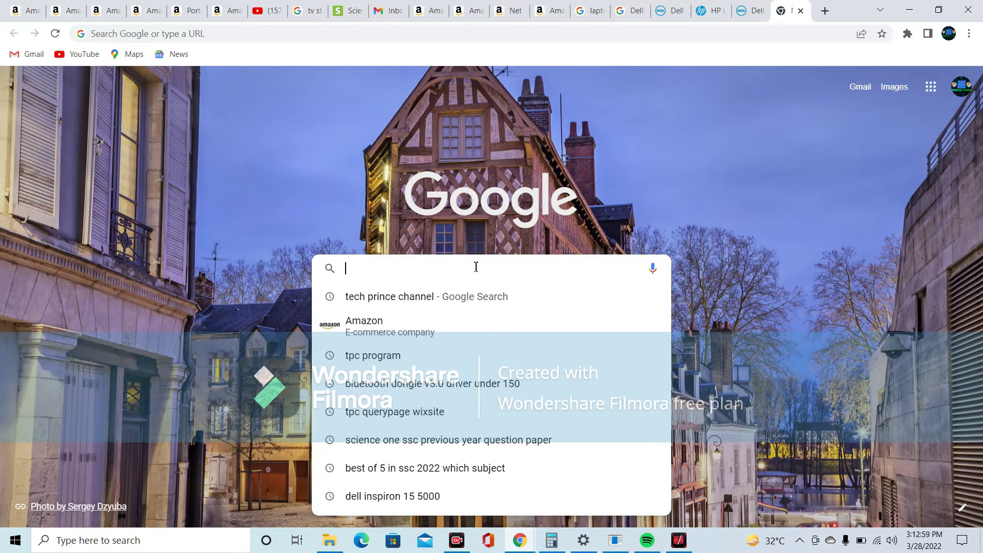
pyautogui.write('ESCAN')
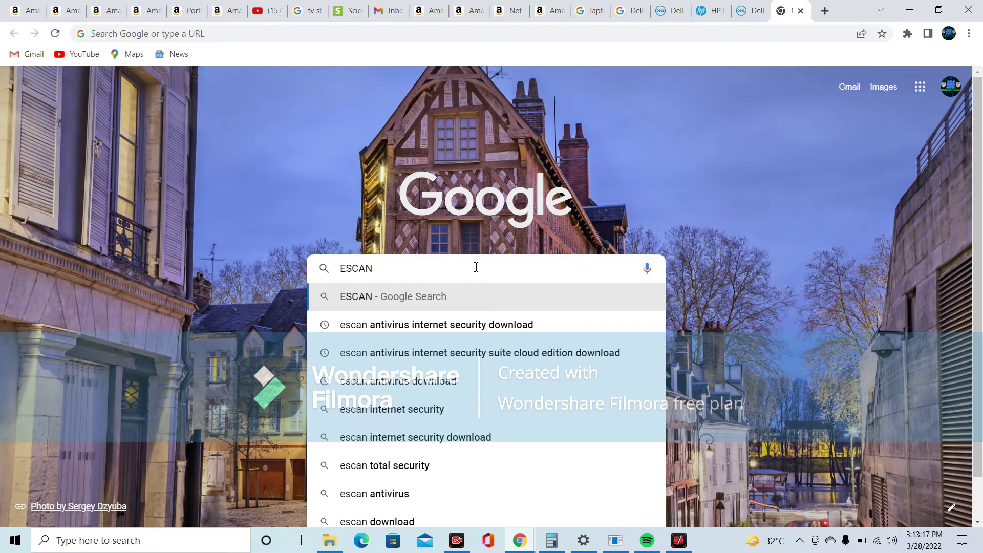
pyautogui.click(460, 439)
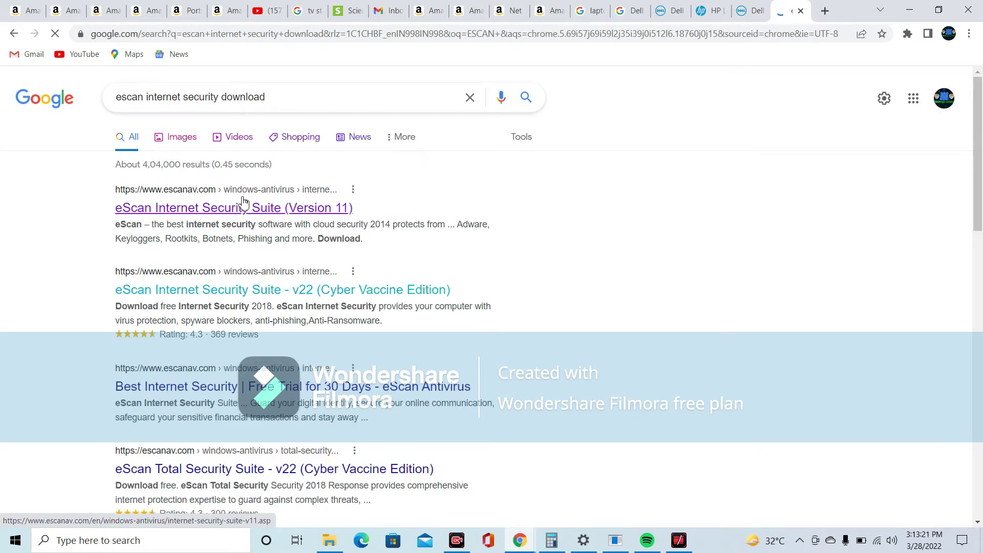
pyautogui.click(912, 10)
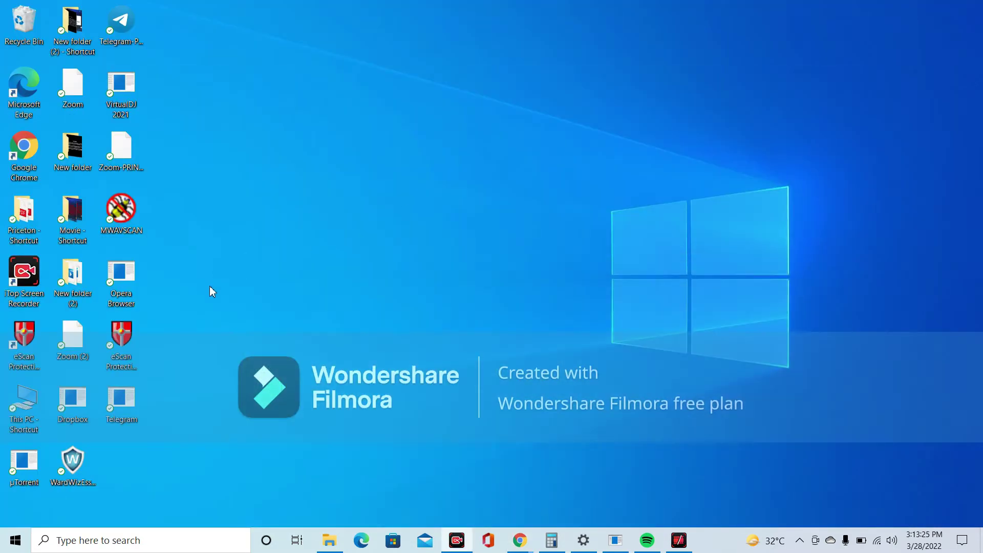
# Open the Programs and Features list of installed programs in the Control Panel.
pyautogui.click(122, 541)
pyautogui.write('ES')
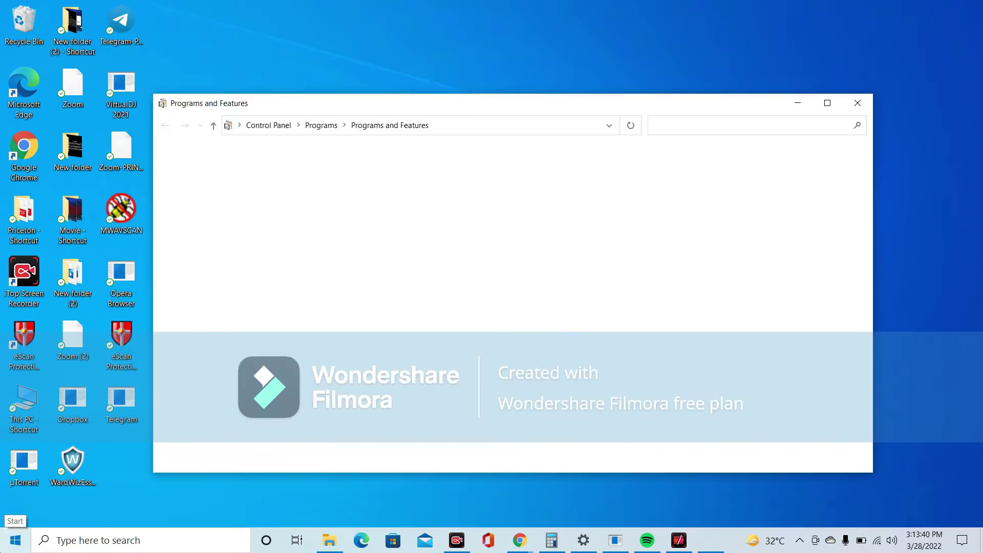
pyautogui.click(16, 539)
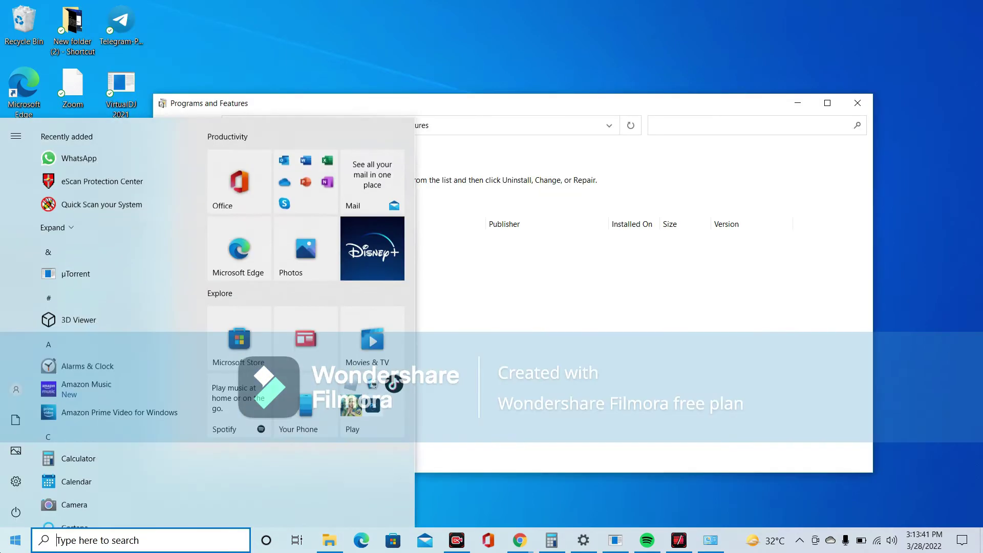
pyautogui.click(474, 402)
# Uninstall eScan Internet Security for Windows, agreeing to its complete removal, and dismiss the Windows Security notification.
pyautogui.click(423, 236)
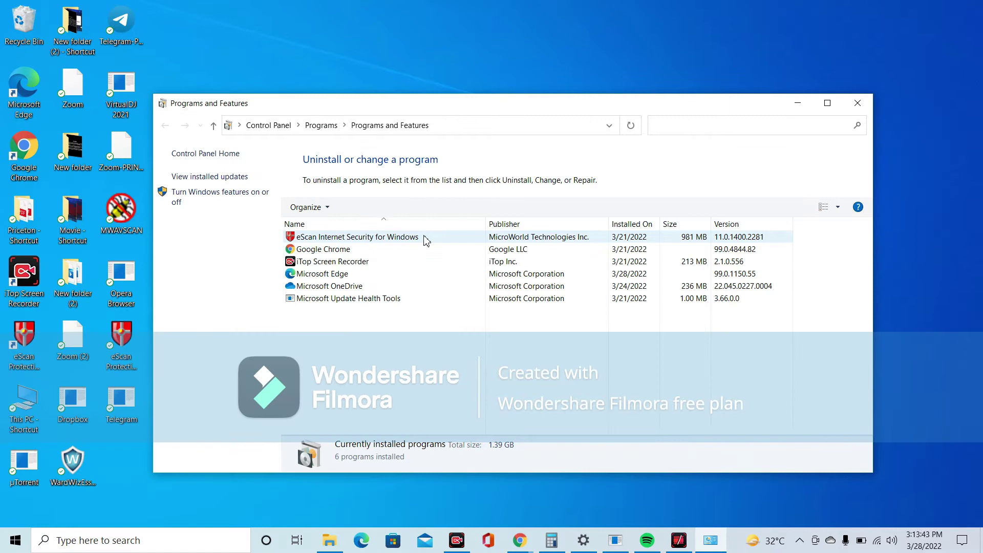
pyautogui.rightClick(424, 237)
pyautogui.click(454, 247)
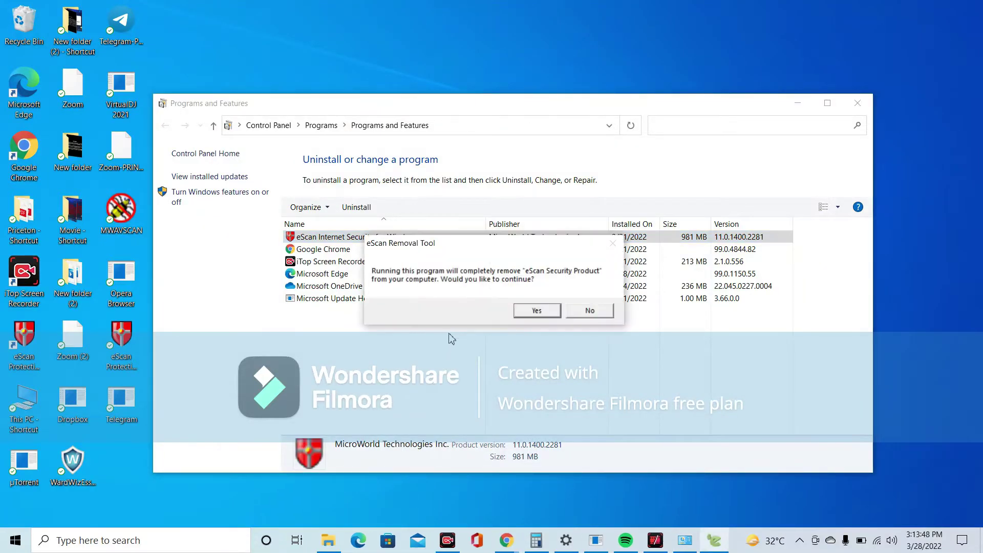
pyautogui.click(532, 309)
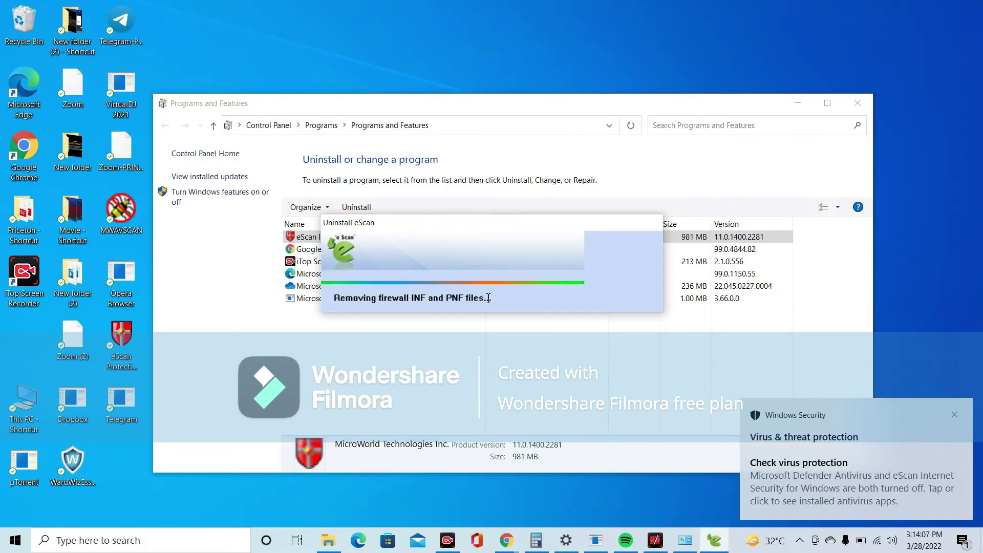
pyautogui.click(955, 414)
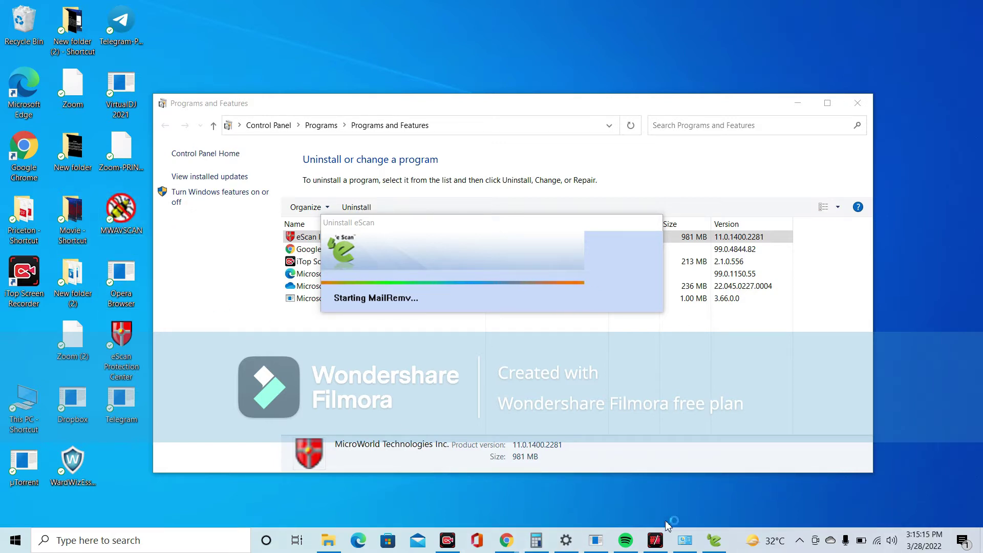
# Switch back to Chrome and change the Google search to "escan internet security suite cloud edition free download".
pyautogui.moveTo(520, 536)
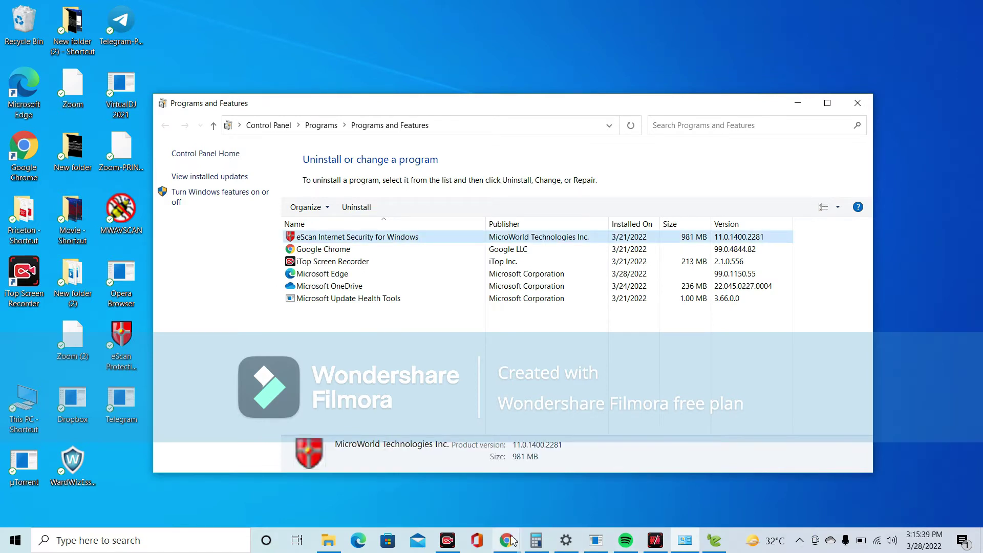
pyautogui.moveTo(511, 540)
pyautogui.click(590, 487)
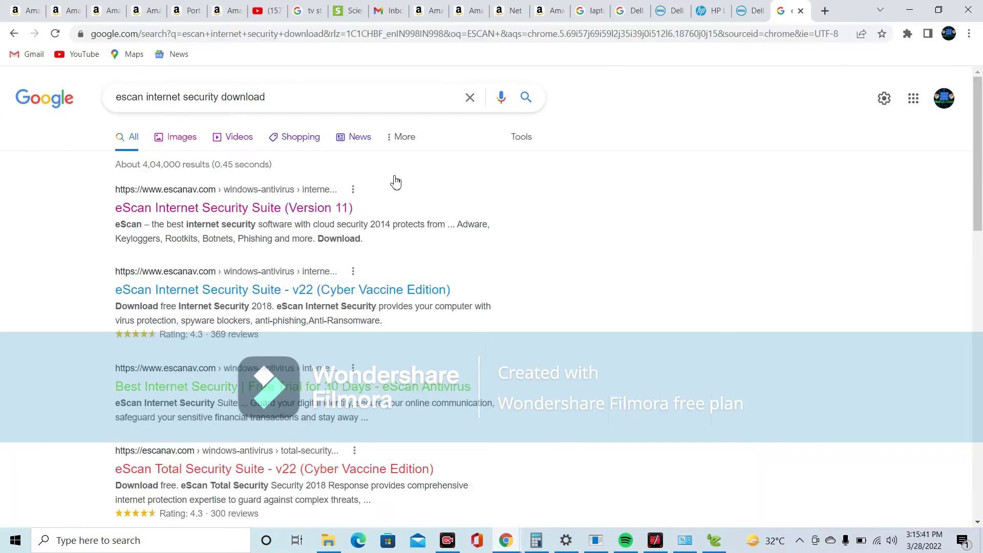
pyautogui.click(299, 94)
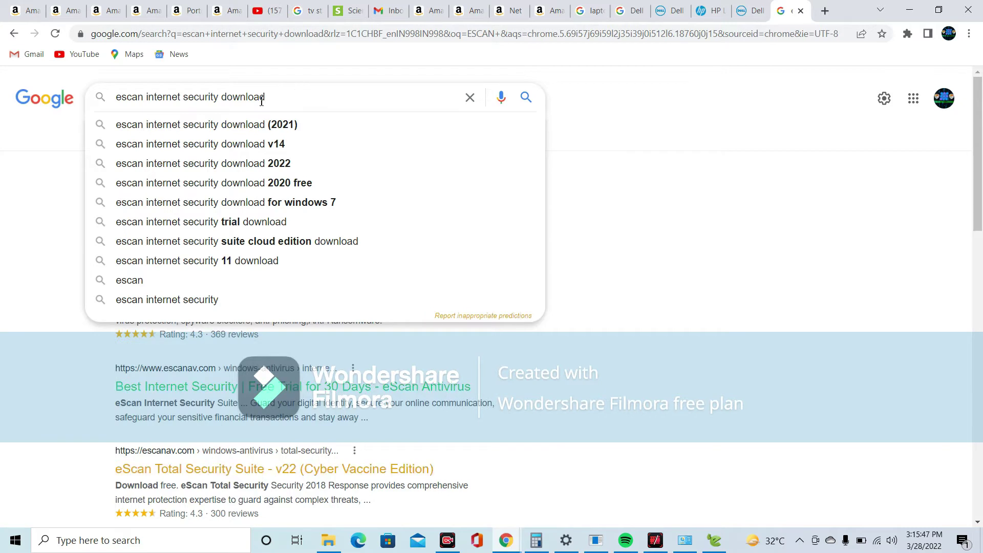
pyautogui.press('BackSpace')
pyautogui.press('BackSpace')
pyautogui.press('BackSpace')
pyautogui.press('BackSpace')
pyautogui.press('BackSpace')
pyautogui.press('BackSpace')
pyautogui.press('BackSpace')
pyautogui.press('BackSpace')
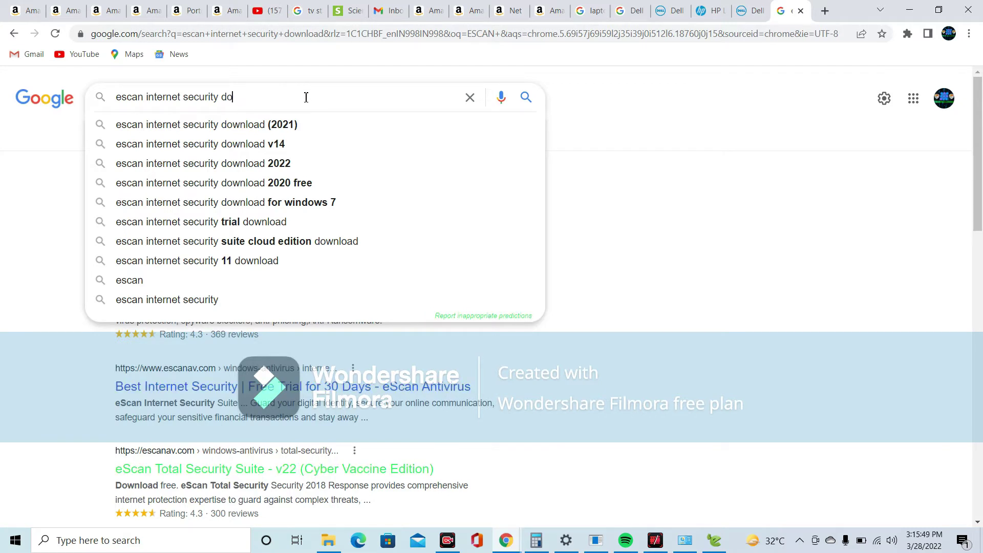
pyautogui.write('S')
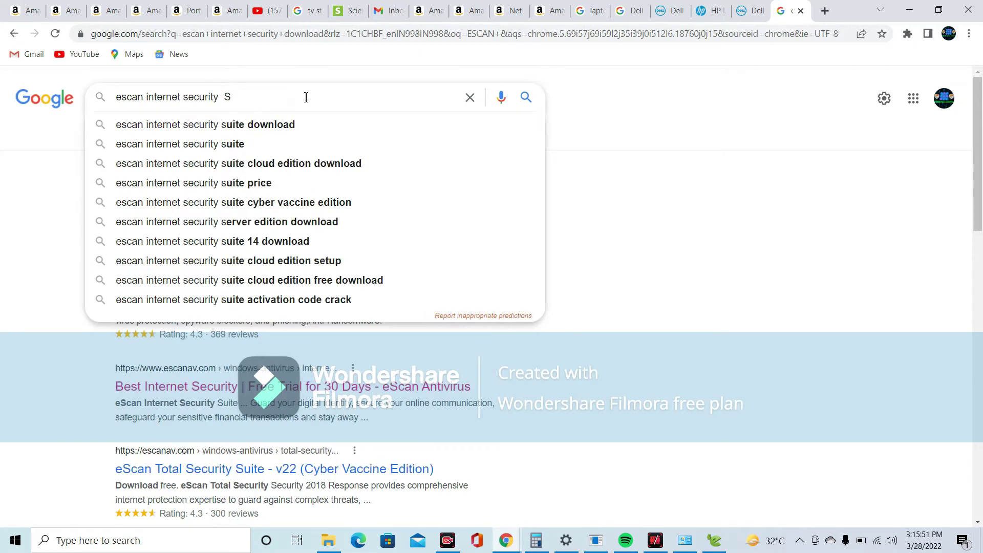
pyautogui.write('UITE')
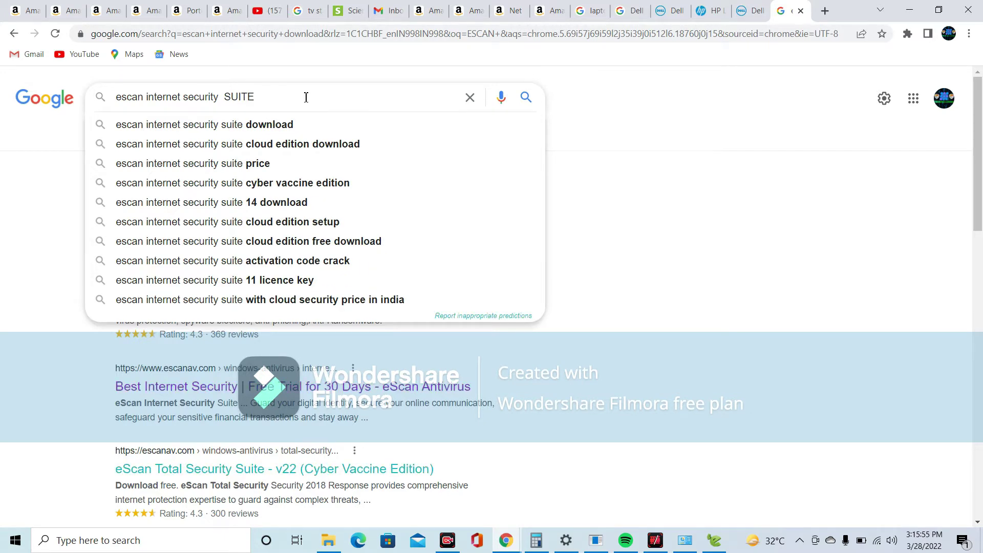
pyautogui.click(285, 242)
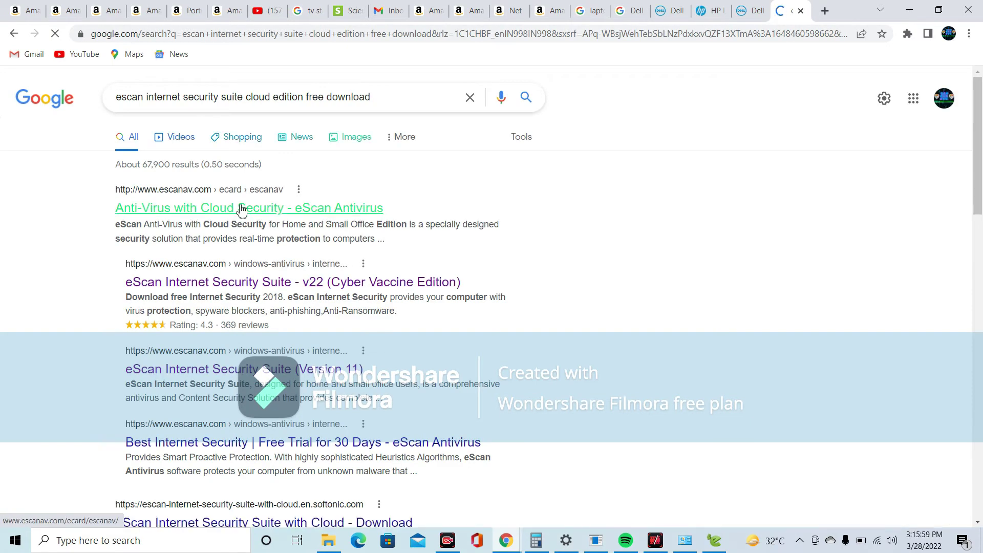
# Open the "Anti-Virus with Cloud Security" result, examine its download options and features, and return to the search results.
pyautogui.click(259, 210)
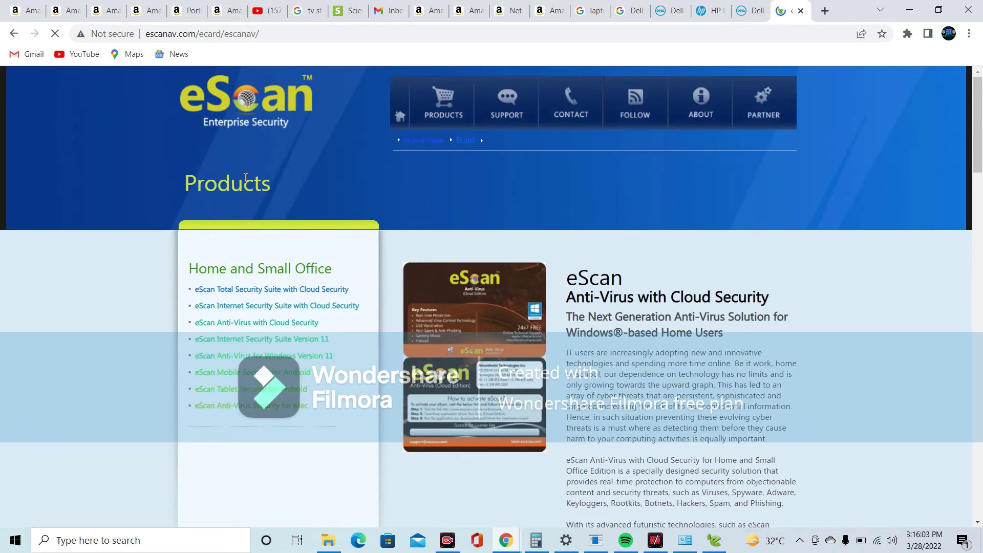
pyautogui.scroll(-6, 577, 248)
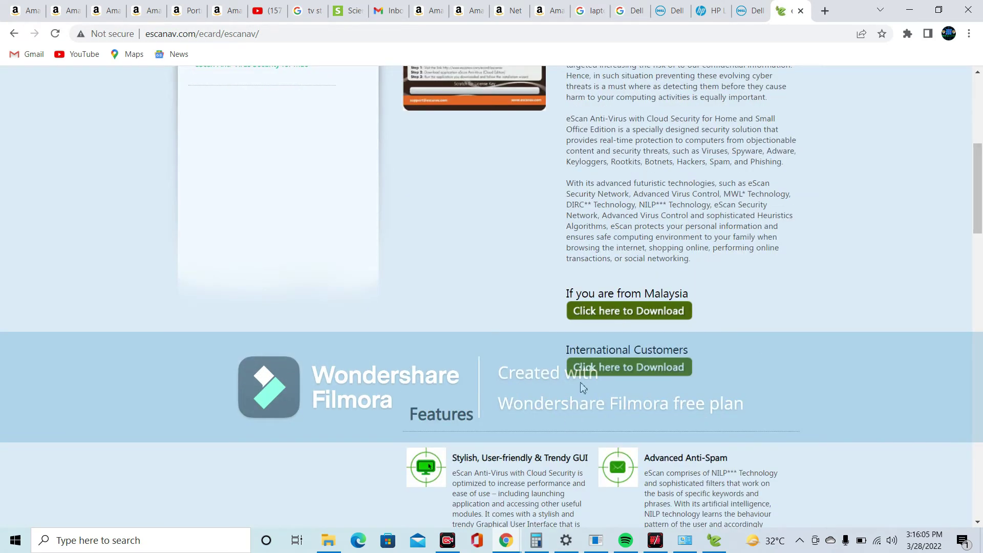
pyautogui.scroll(-10, 585, 311)
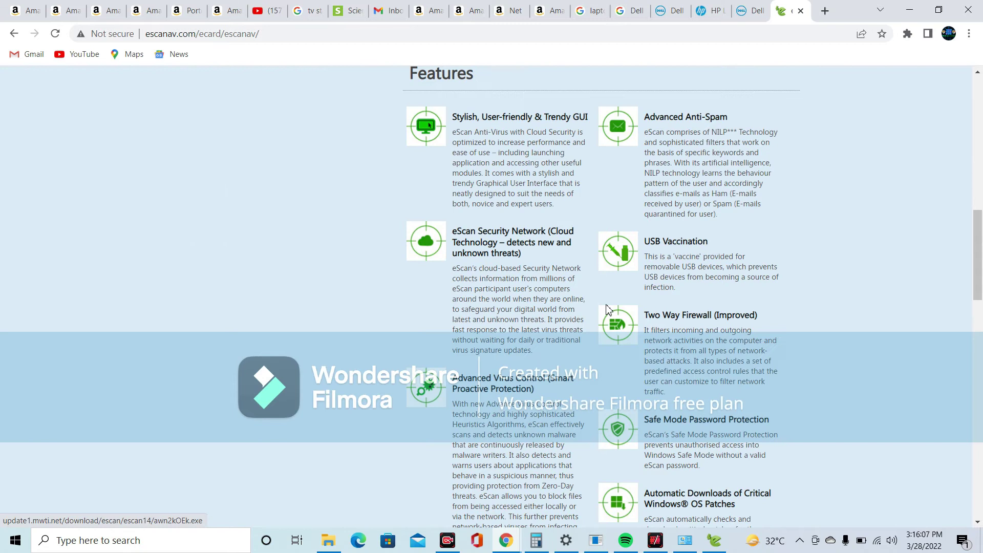
pyautogui.scroll(18, 490, 224)
pyautogui.click(15, 34)
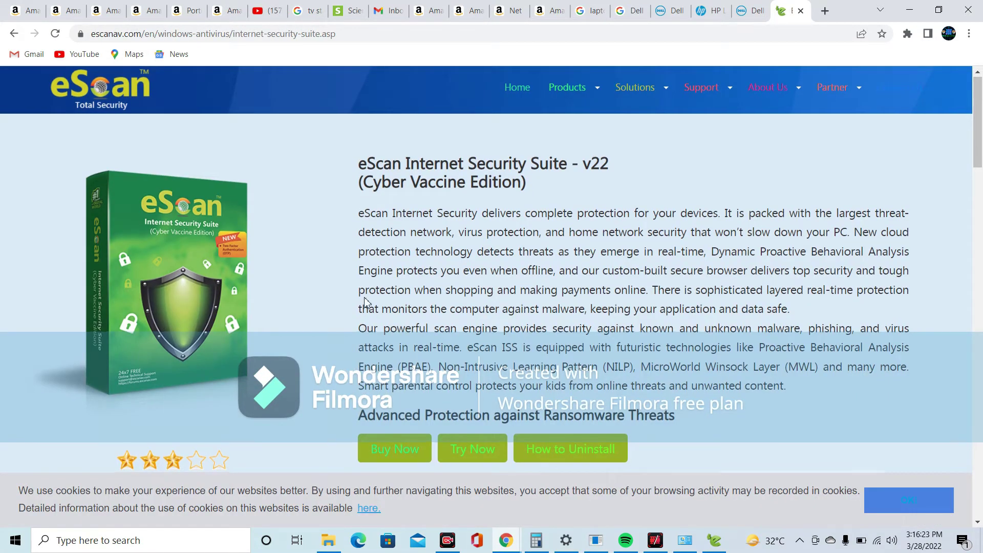
# Look through the eScan Internet Security Suite - v22 (Cyber Vaccine Edition) product page for its features and download options.
pyautogui.scroll(-15, 368, 292)
pyautogui.scroll(5, 373, 281)
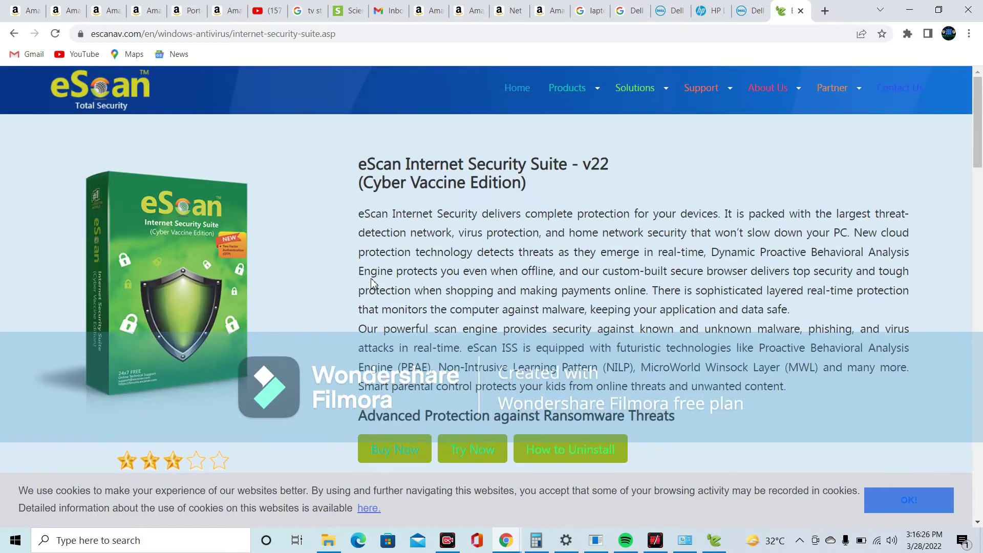
pyautogui.scroll(-8, 373, 282)
pyautogui.scroll(-8, 371, 276)
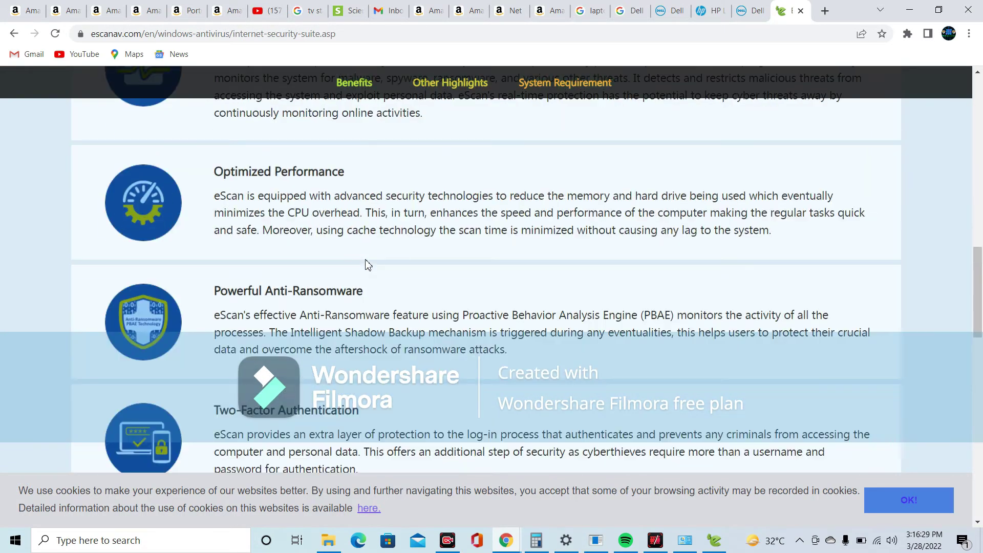
pyautogui.moveTo(968, 300); pyautogui.dragTo(967, 336)
pyautogui.scroll(15, 921, 176)
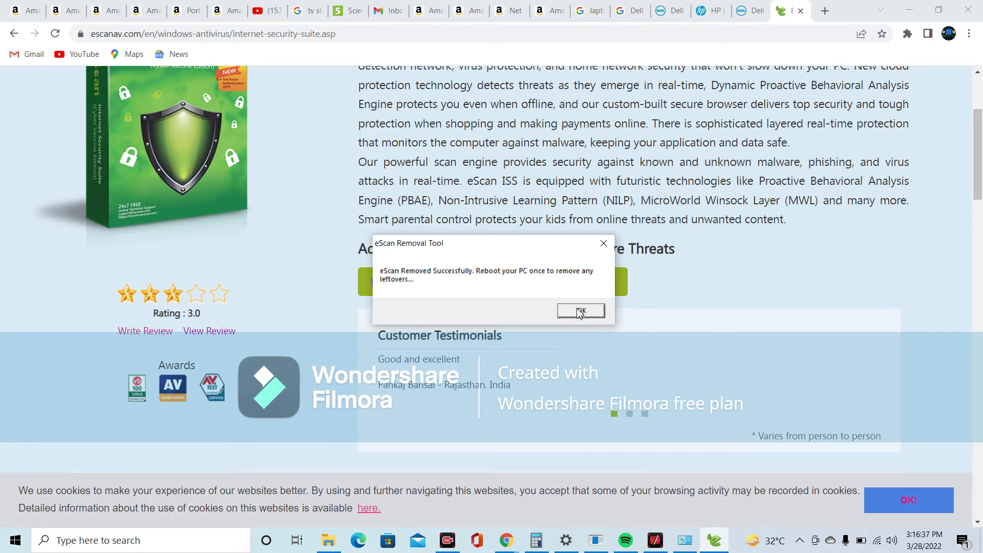
# Close the eScan Removal Tool message and open the eScan Internet Security Suite (Version 11) page from the search results.
pyautogui.click(603, 244)
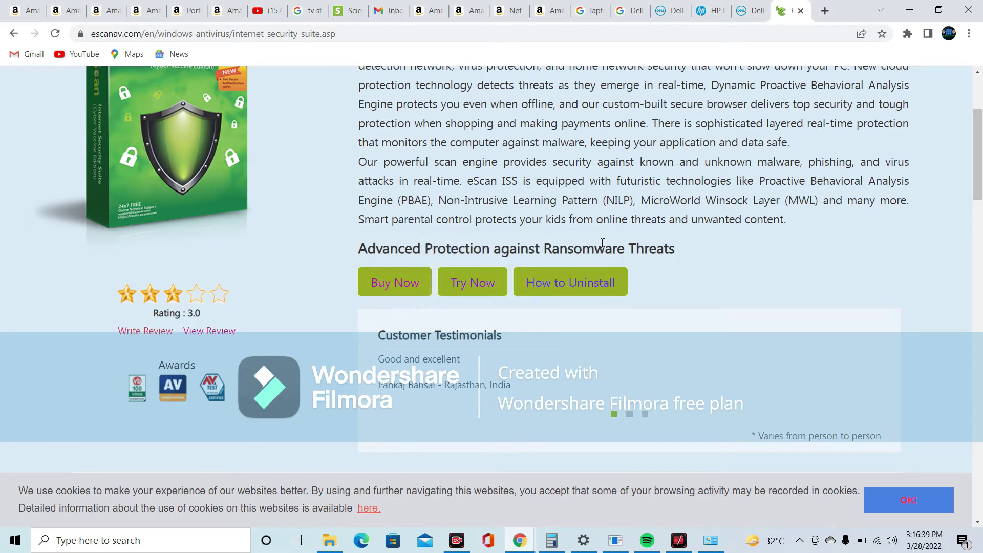
pyautogui.click(14, 34)
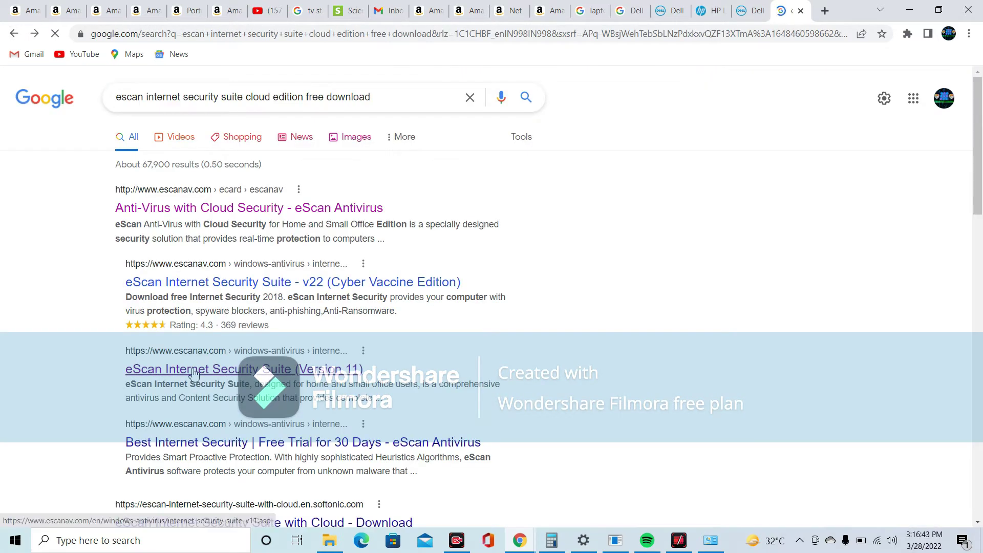
pyautogui.click(224, 369)
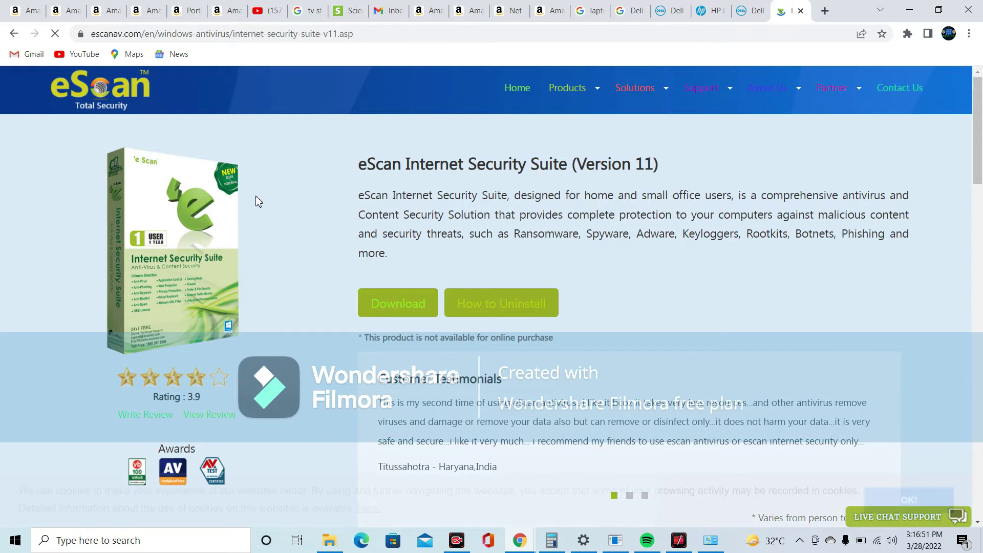
# Dismiss the Version 11 download prompt and start the installer download from both the Download Manager and Alternate Download links.
pyautogui.moveTo(367, 164); pyautogui.dragTo(647, 166)
pyautogui.click(665, 193)
pyautogui.click(411, 310)
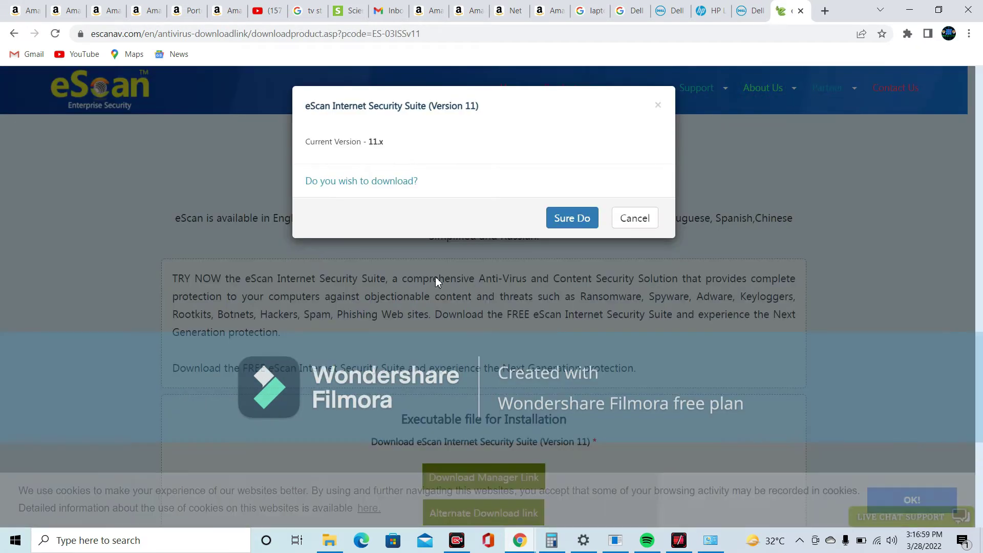
pyautogui.click(640, 221)
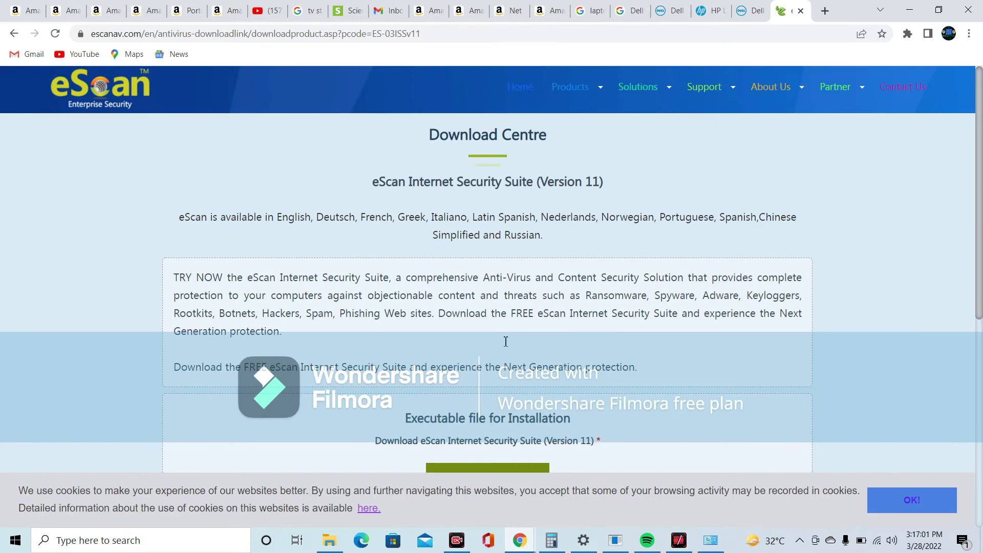
pyautogui.scroll(-8, 507, 338)
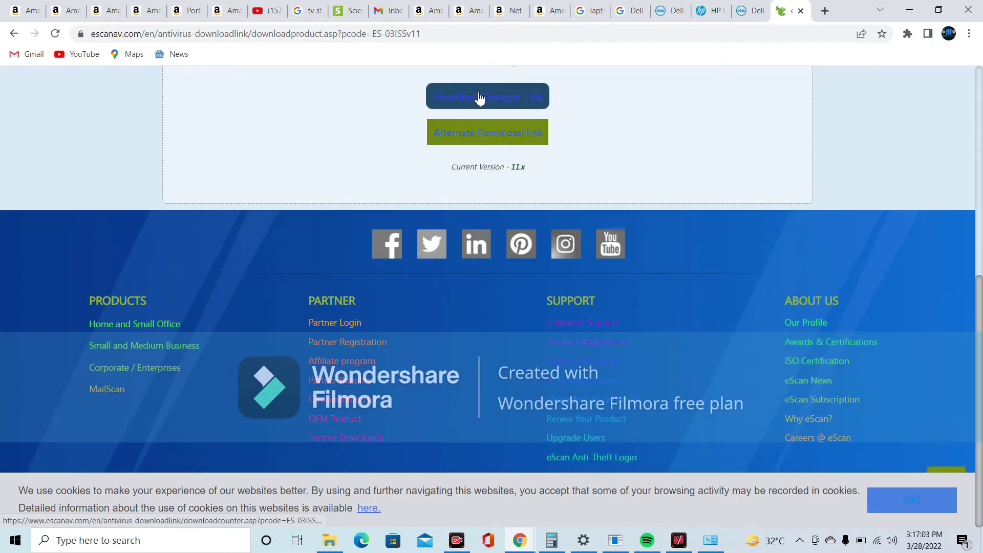
pyautogui.click(506, 102)
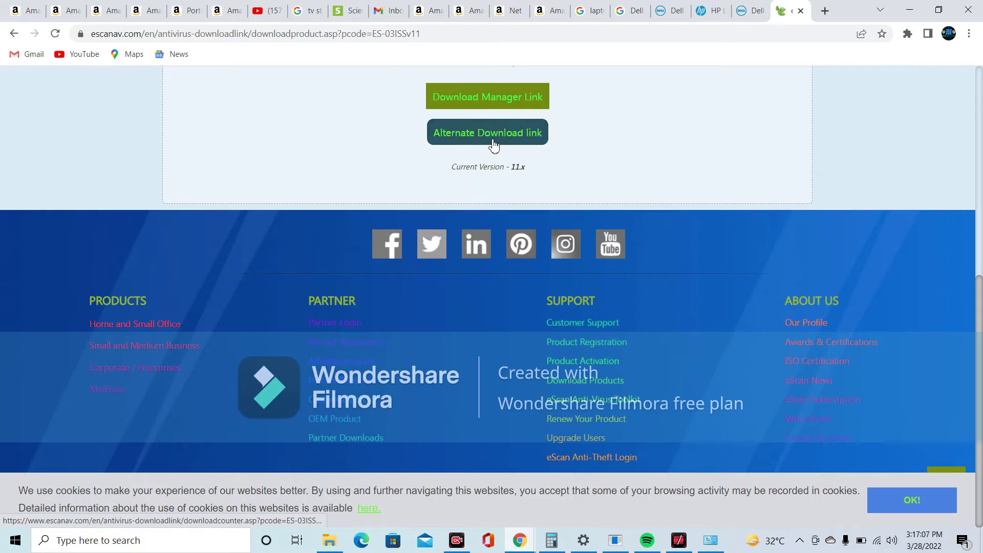
pyautogui.click(492, 145)
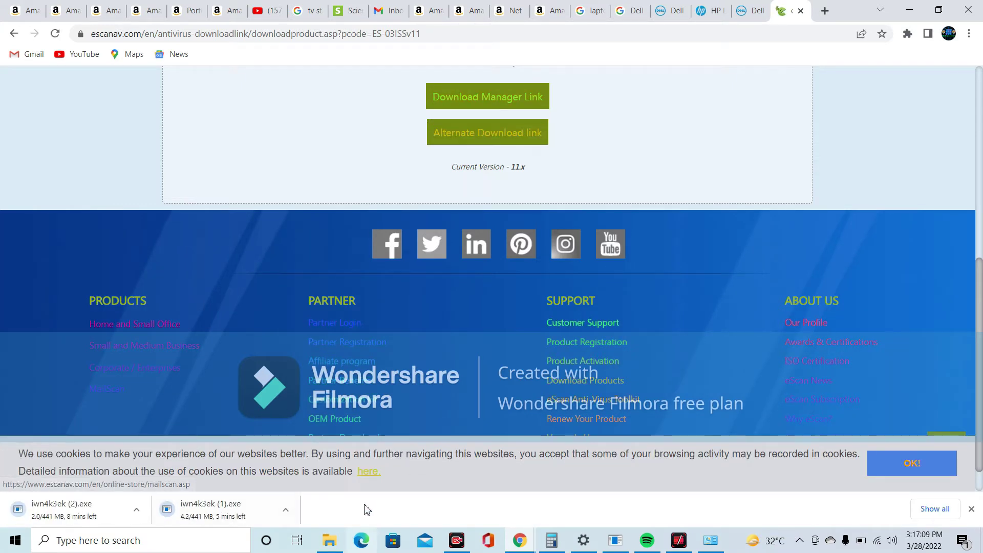
# Pause the duplicate download iwn4k3ek (1).exe and set iwn4k3ek (2).exe to open when complete.
pyautogui.click(288, 511)
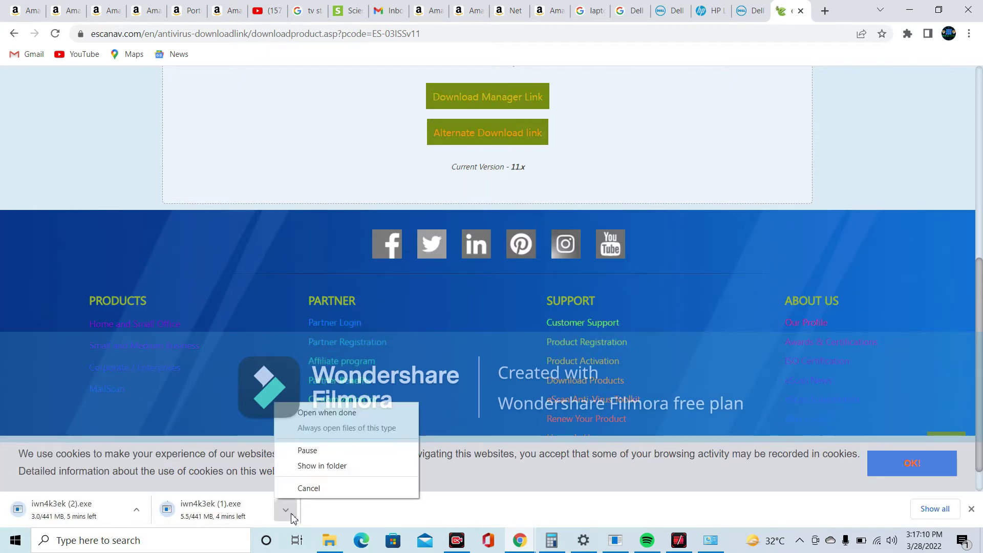
pyautogui.click(325, 451)
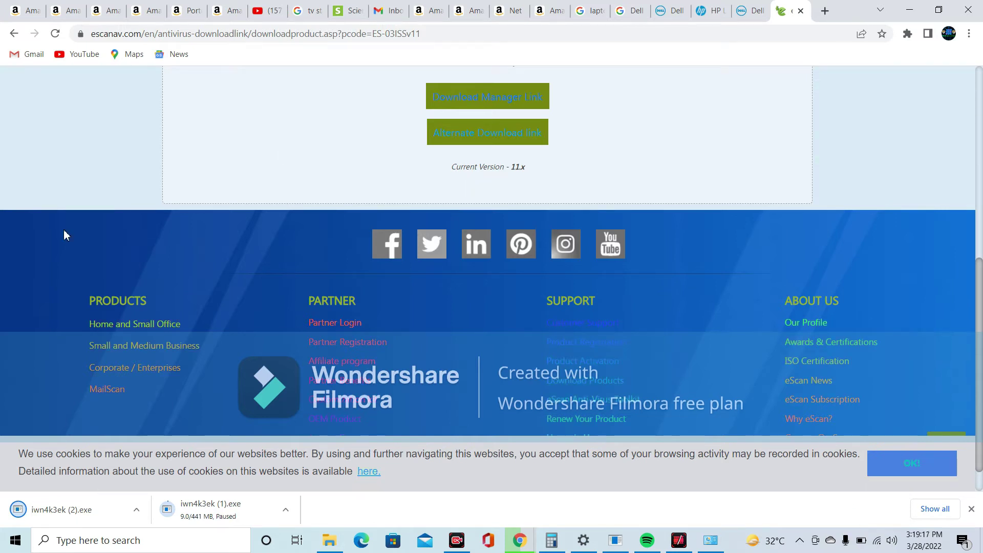
pyautogui.click(66, 520)
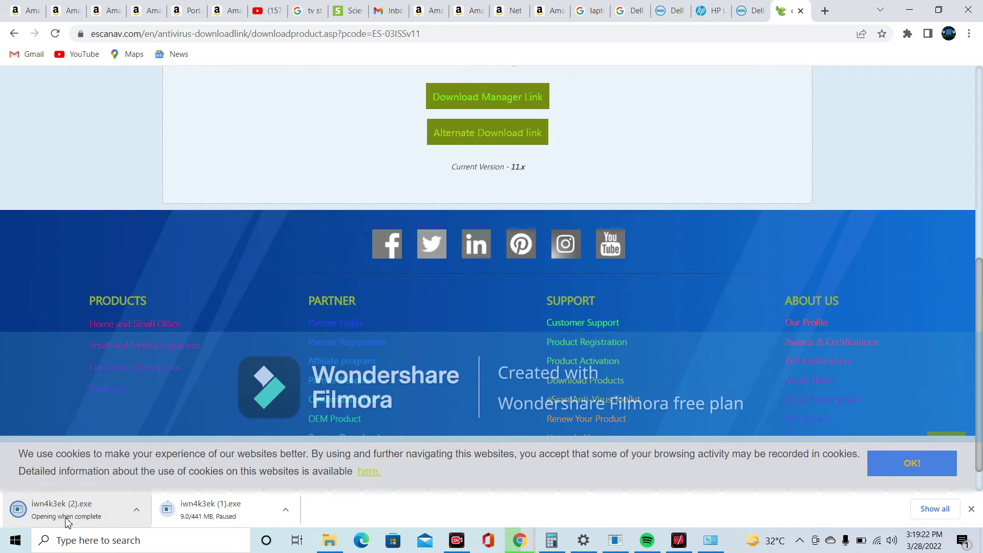
# Copy the web address of the eScan Internet Security Suite (Version 11) download page.
pyautogui.rightClick(470, 34)
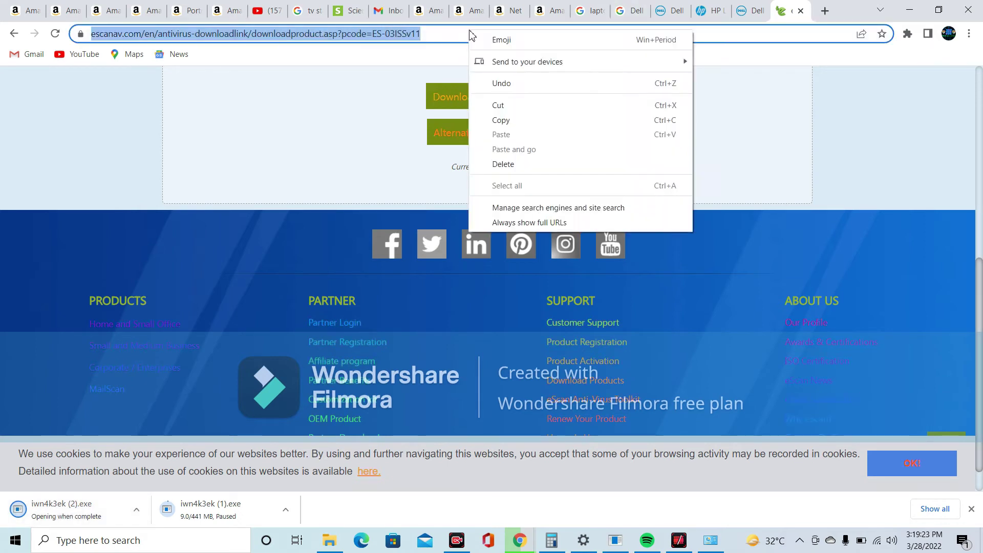
pyautogui.rightClick(408, 34)
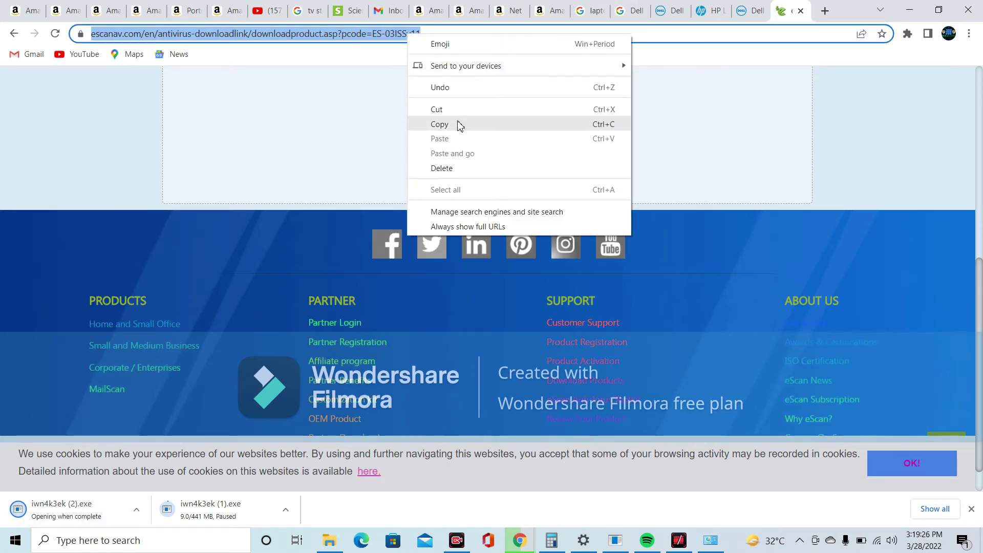
pyautogui.click(456, 124)
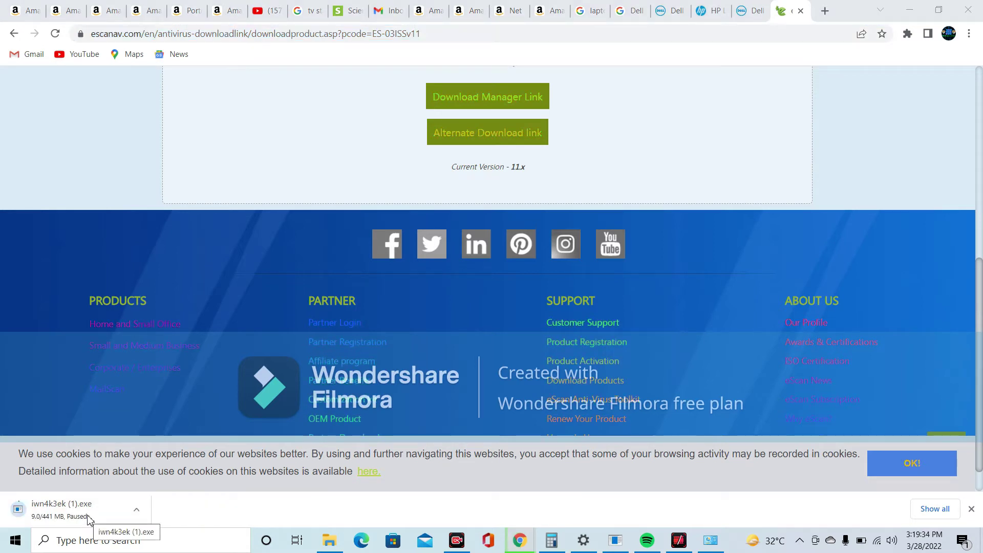
# Minimise the browser and start the eScan setup with English as the installation language.
pyautogui.click(716, 542)
pyautogui.click(717, 543)
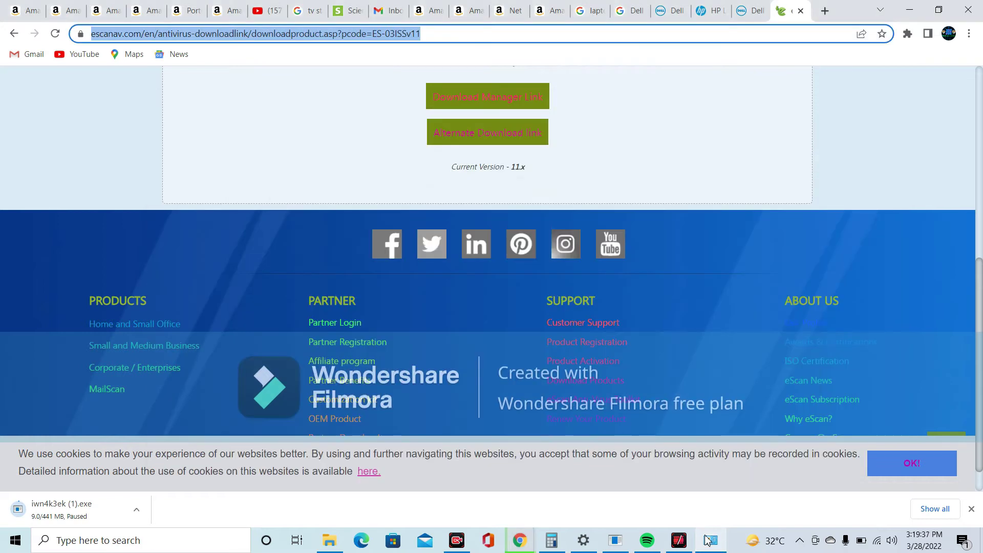
pyautogui.click(906, 10)
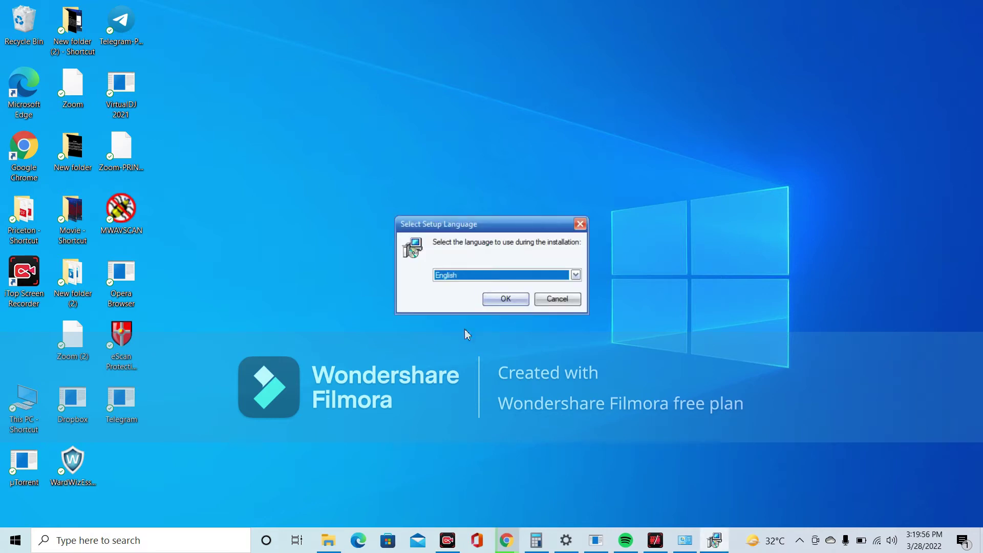
pyautogui.click(504, 299)
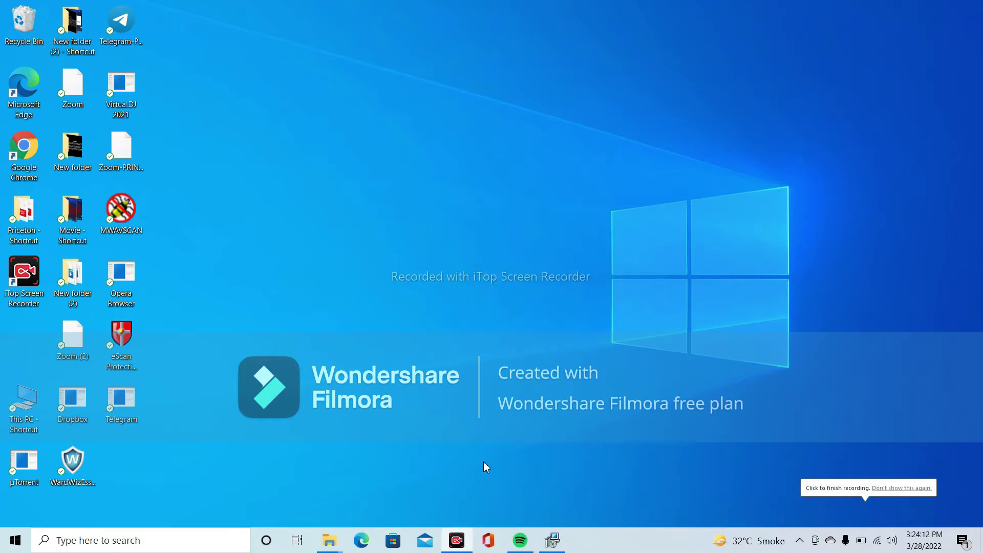
# Accept the license agreement and install eScan Internet Security for Windows in C:\Program Files (x86)\eScan.
pyautogui.click(552, 541)
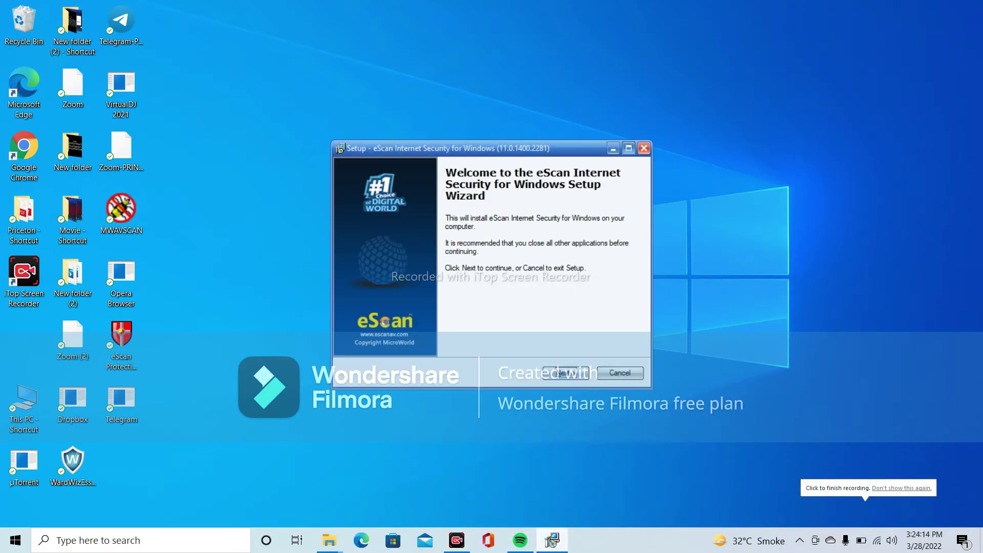
pyautogui.click(566, 373)
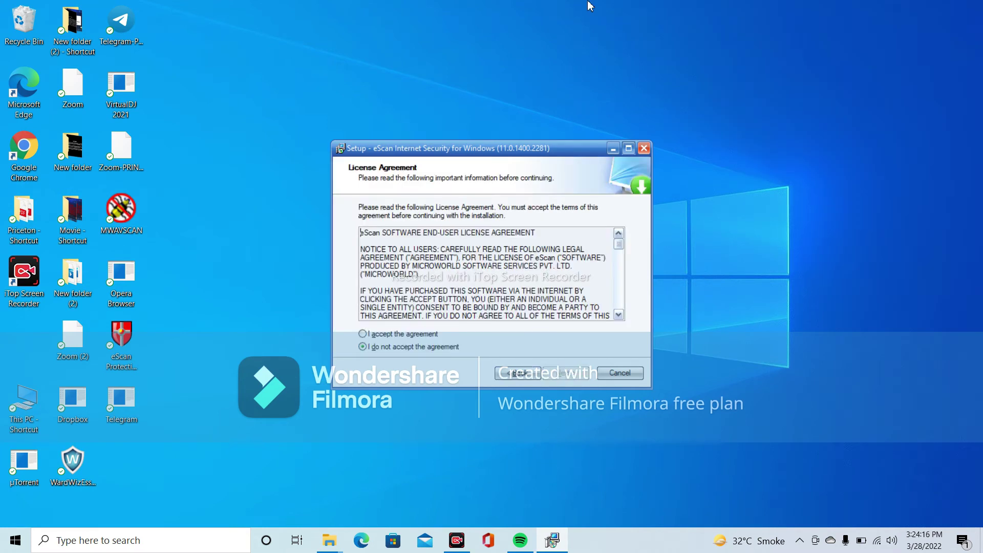
pyautogui.click(363, 335)
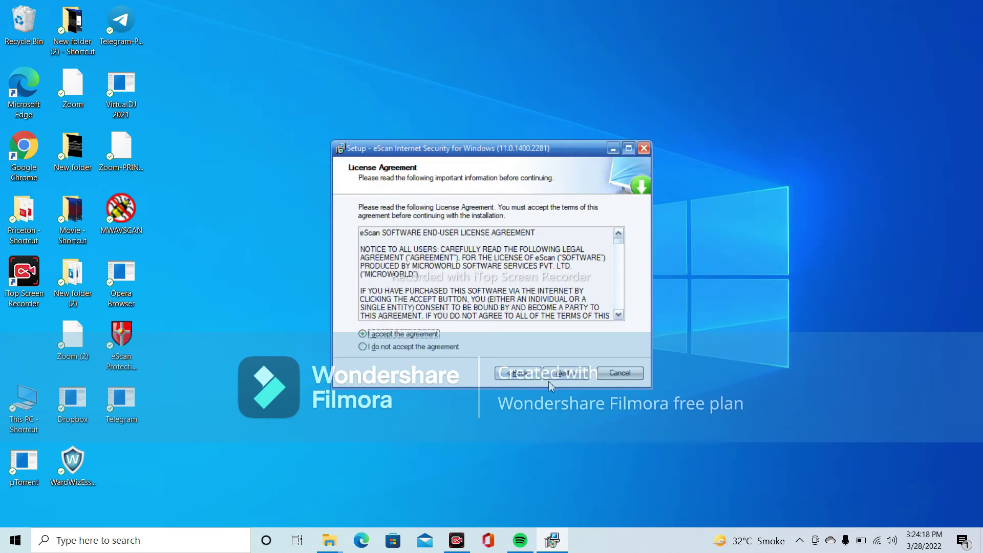
pyautogui.click(569, 380)
pyautogui.click(567, 378)
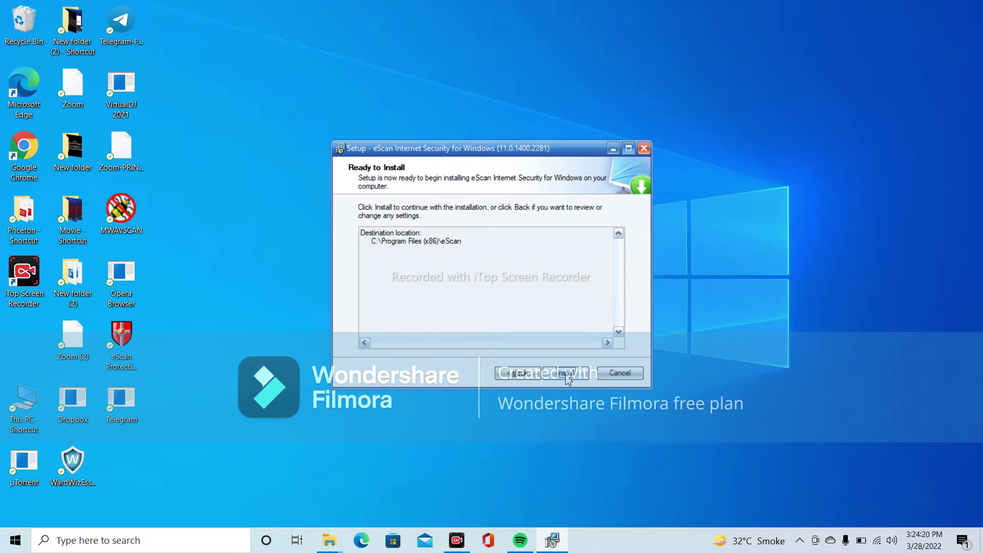
pyautogui.click(565, 377)
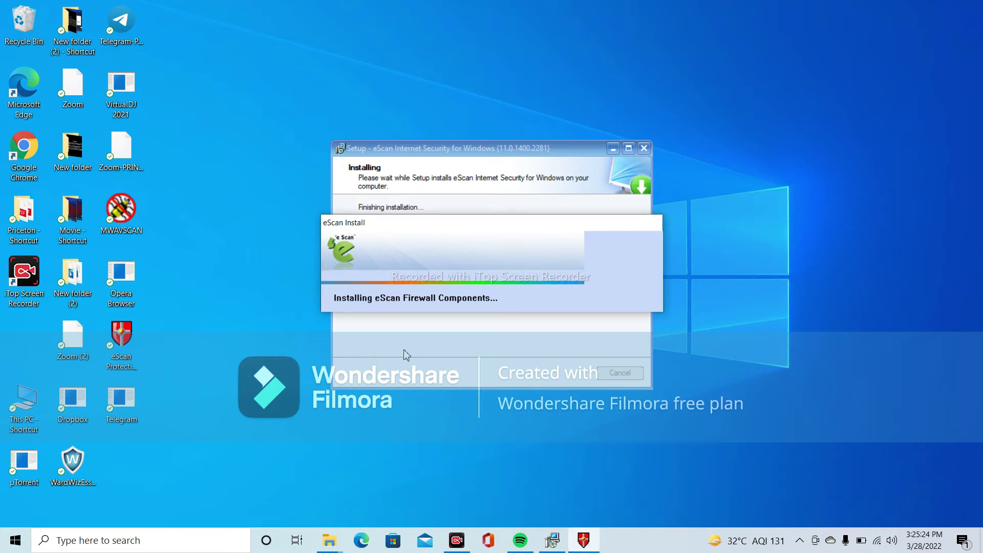
pyautogui.click(74, 471)
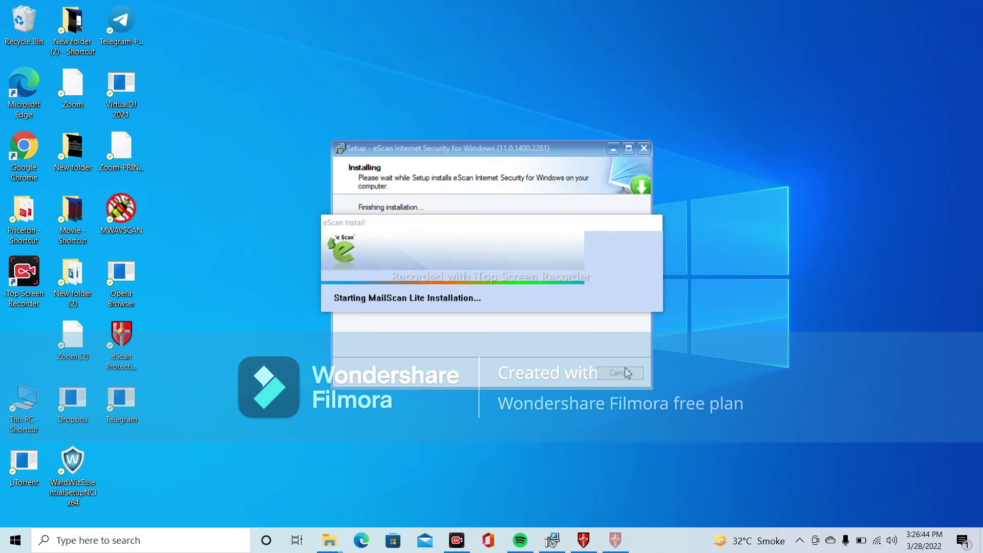
pyautogui.click(456, 285)
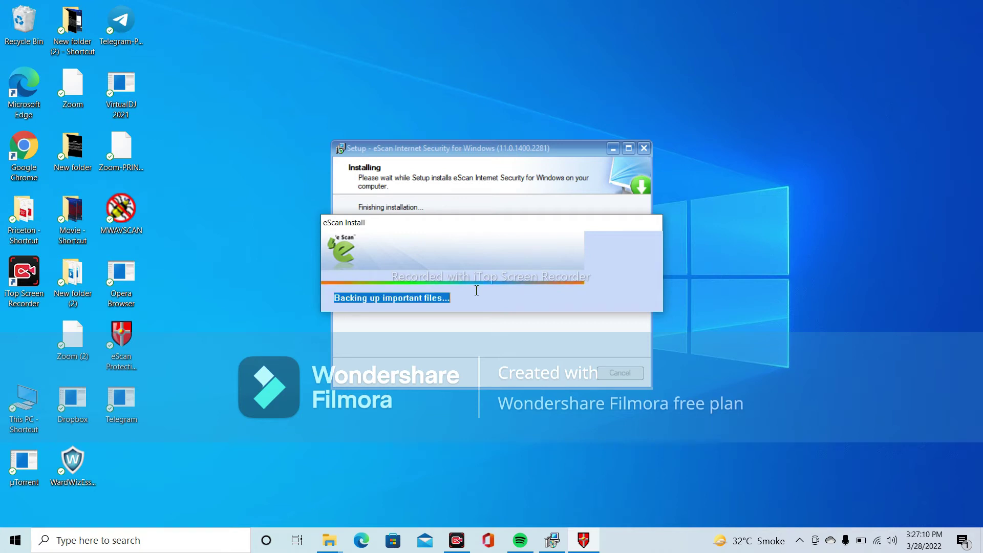
pyautogui.moveTo(356, 299); pyautogui.dragTo(450, 299)
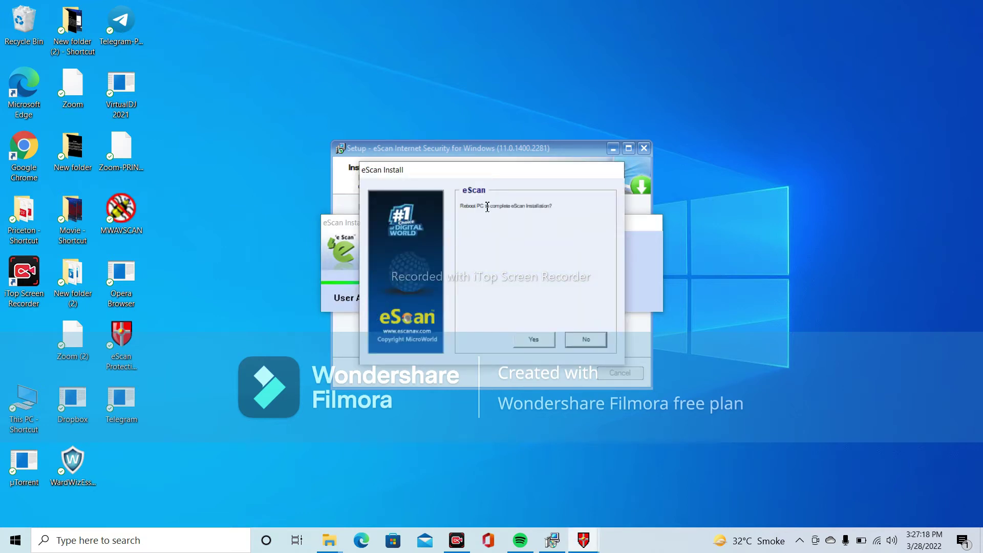
# Decline the PC reboot at the end of the eScan installation and review the listed license information.
pyautogui.click(584, 343)
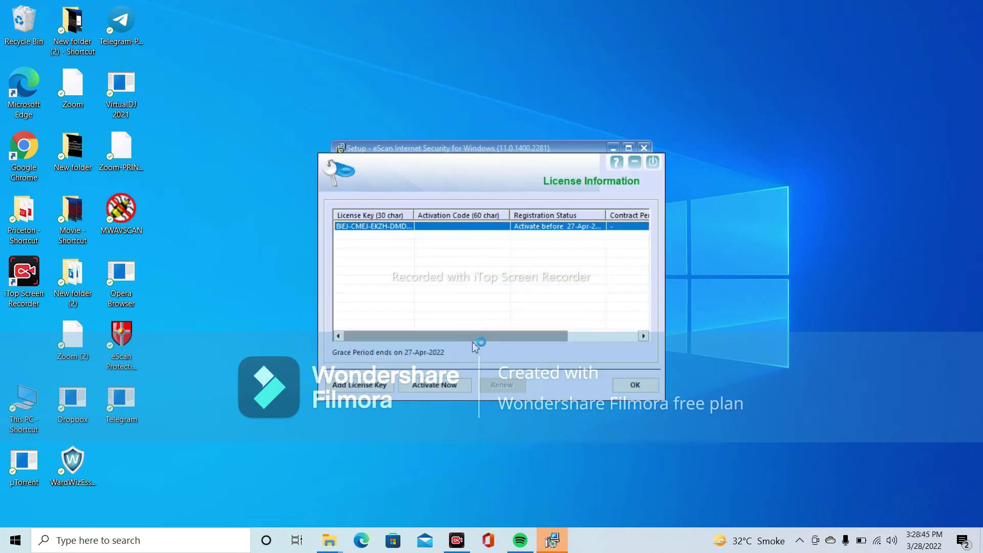
pyautogui.hscroll(3, 450, 271)
pyautogui.hscroll(-3, 449, 281)
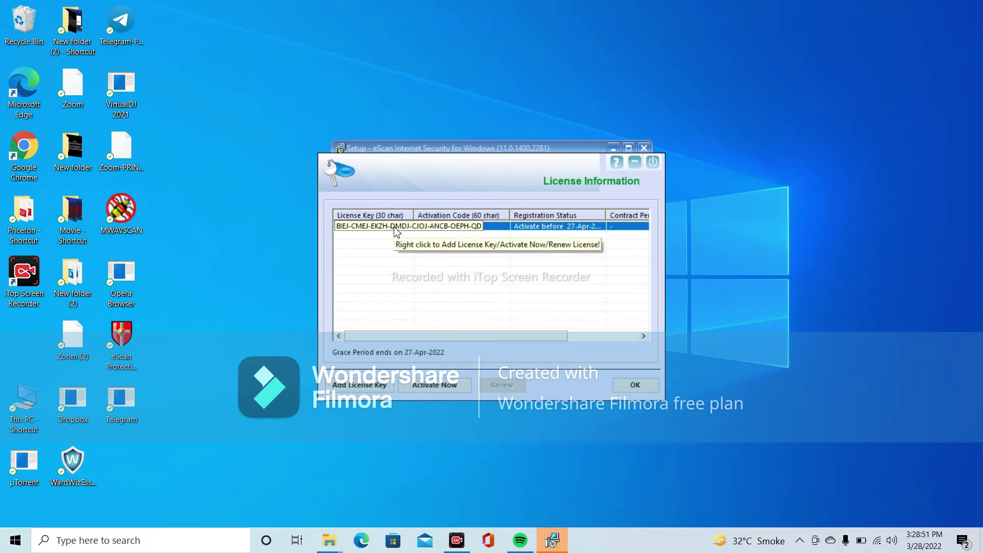
pyautogui.click(421, 388)
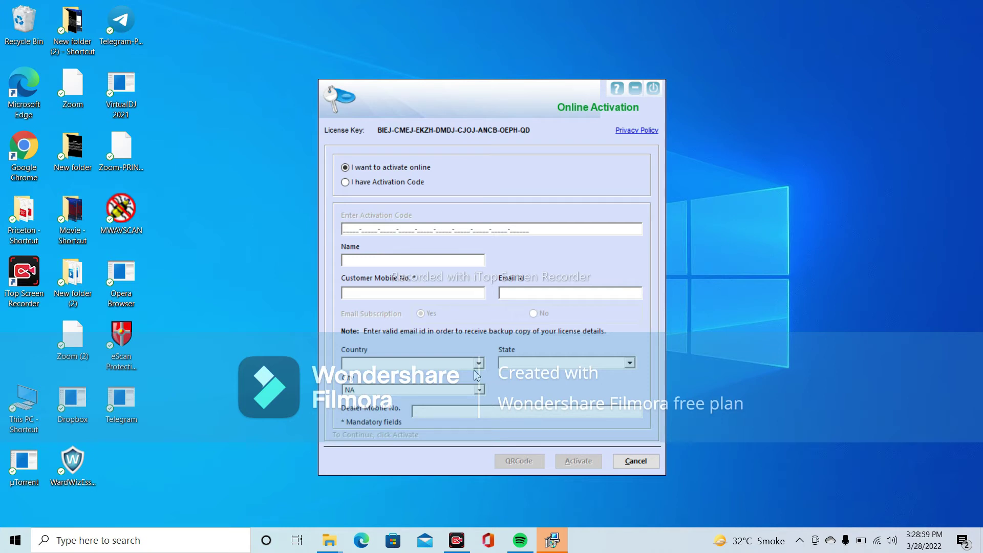
pyautogui.click(352, 230)
pyautogui.click(640, 464)
# Activate the listed eScan license with the existing activation code option, entering the activation code.
pyautogui.click(452, 389)
pyautogui.click(346, 182)
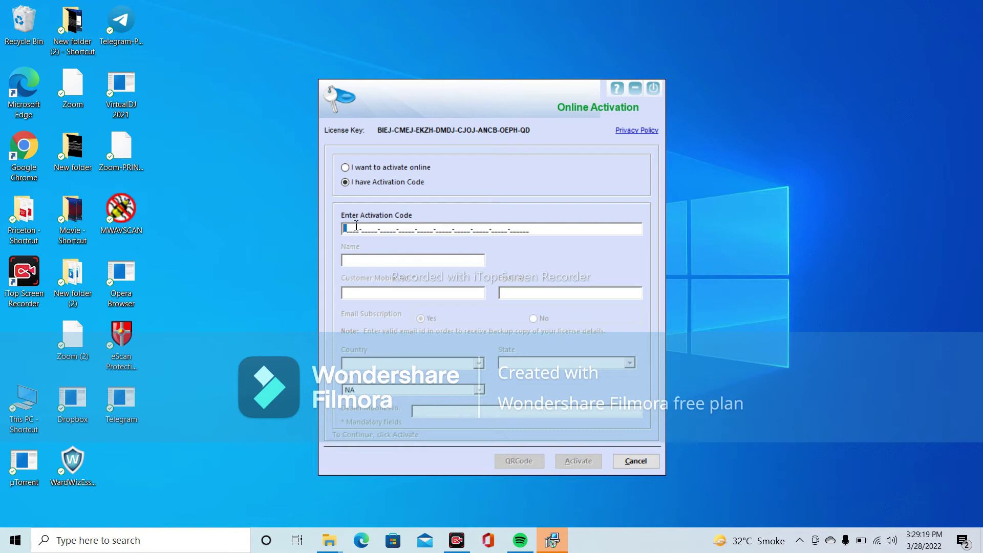
pyautogui.write('BI')
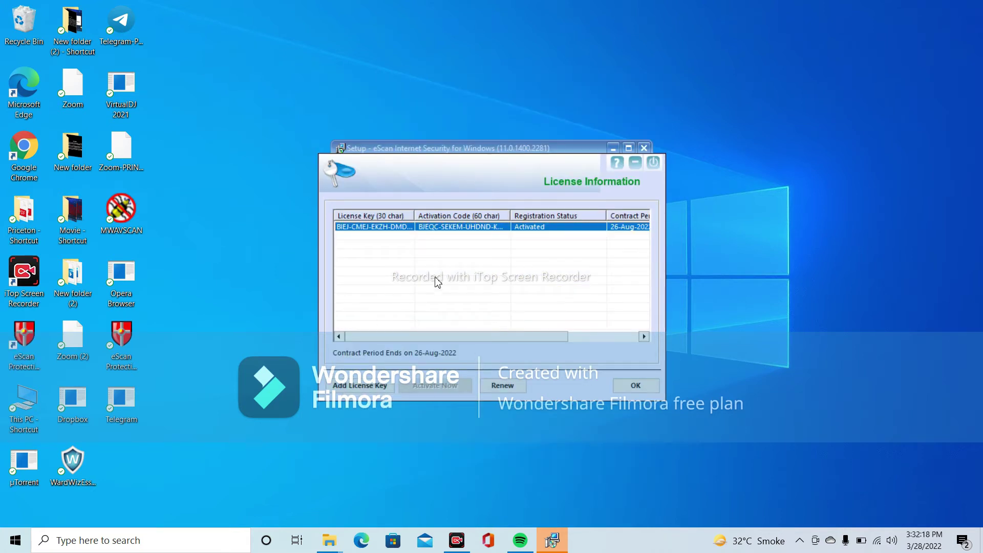
# Finish the eScan setup wizard with the option to restart the computer later, and close the License Information window.
pyautogui.click(558, 545)
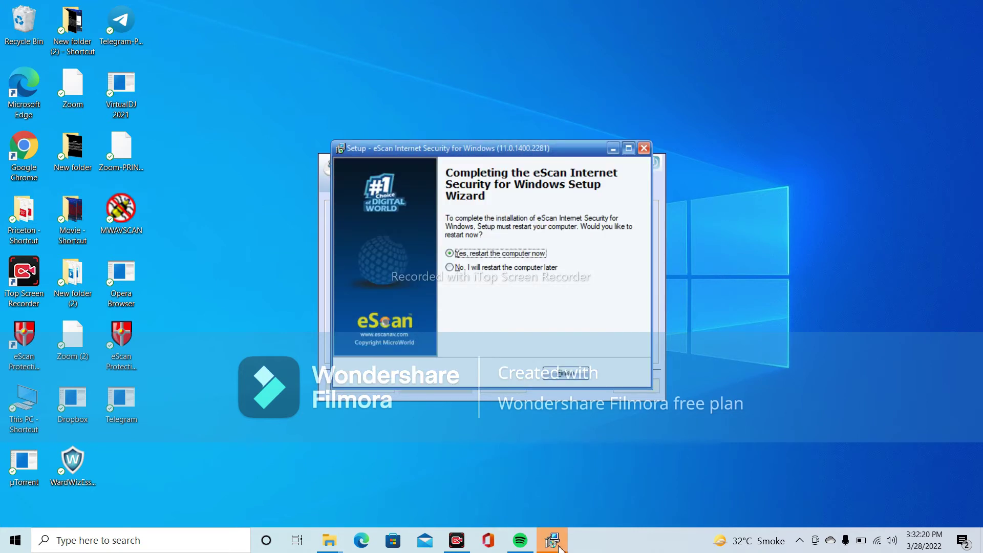
pyautogui.click(494, 268)
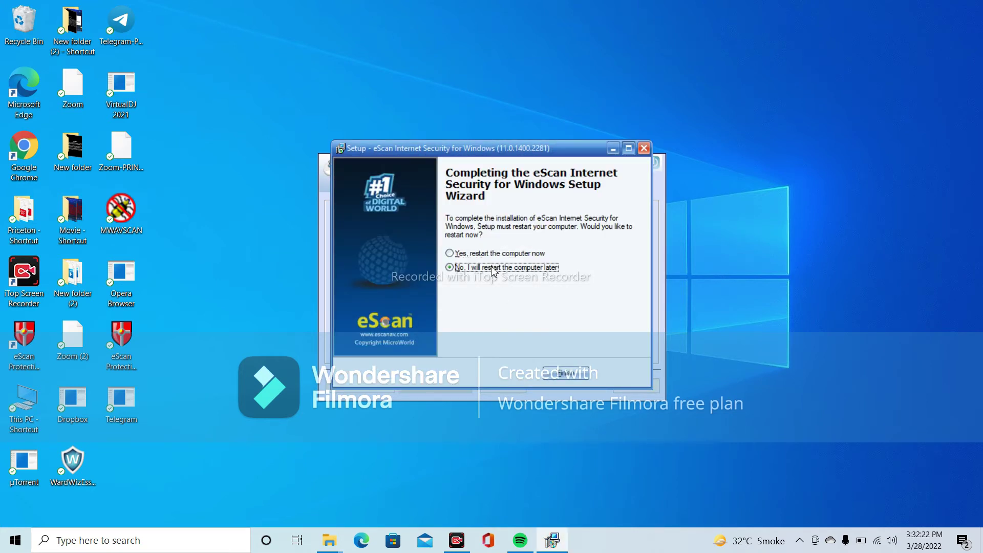
pyautogui.click(569, 374)
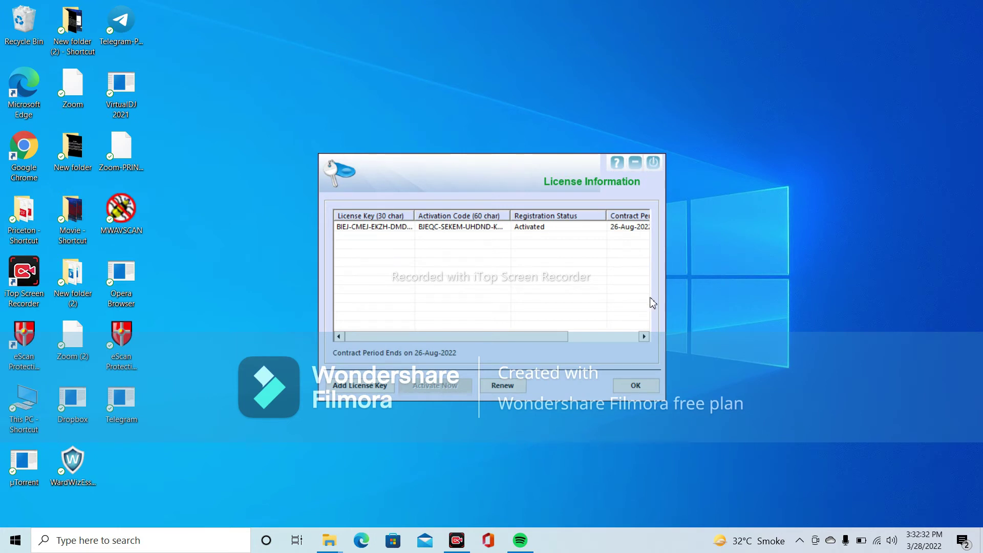
pyautogui.click(653, 385)
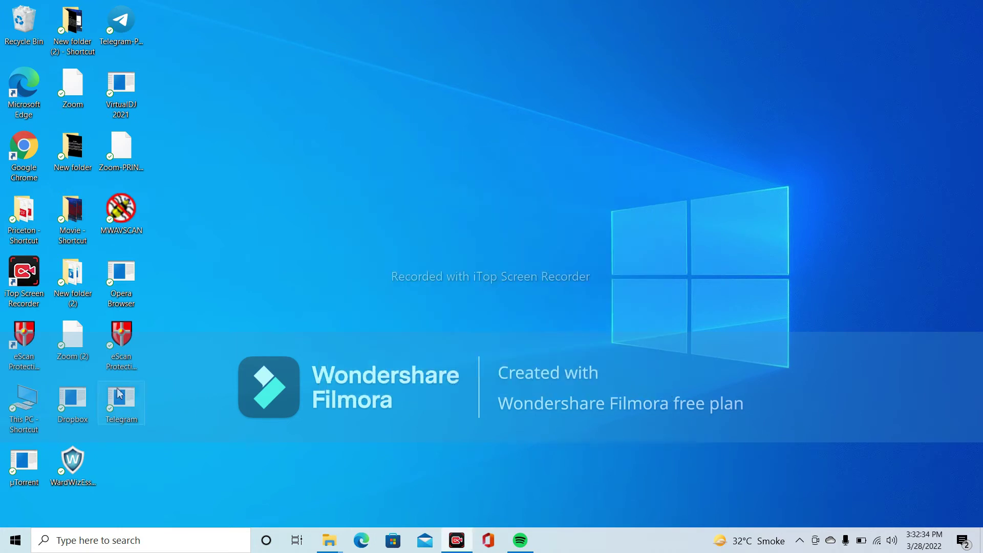
# Open the eScan Protection Center from the desktop, close it, and open it again.
pyautogui.doubleClick(26, 344)
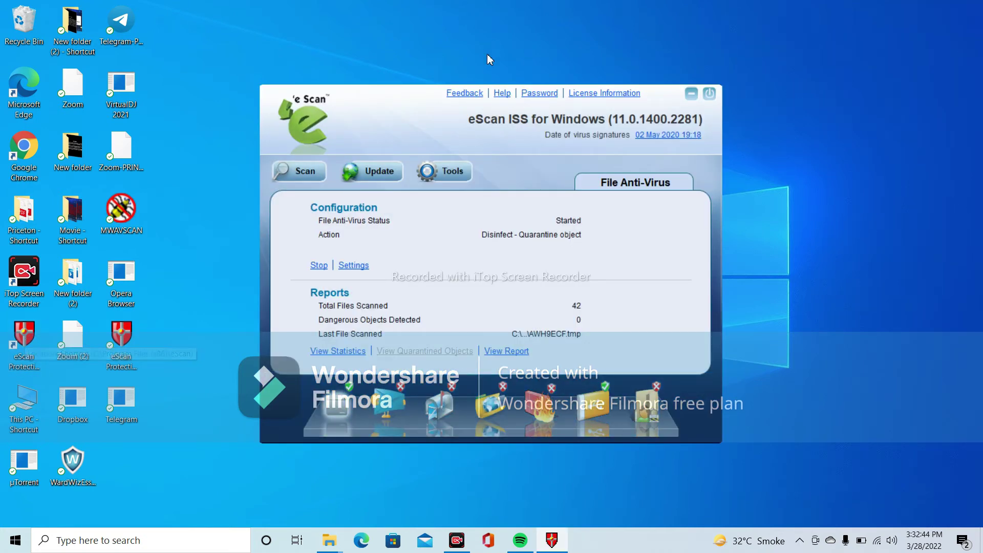
pyautogui.click(709, 94)
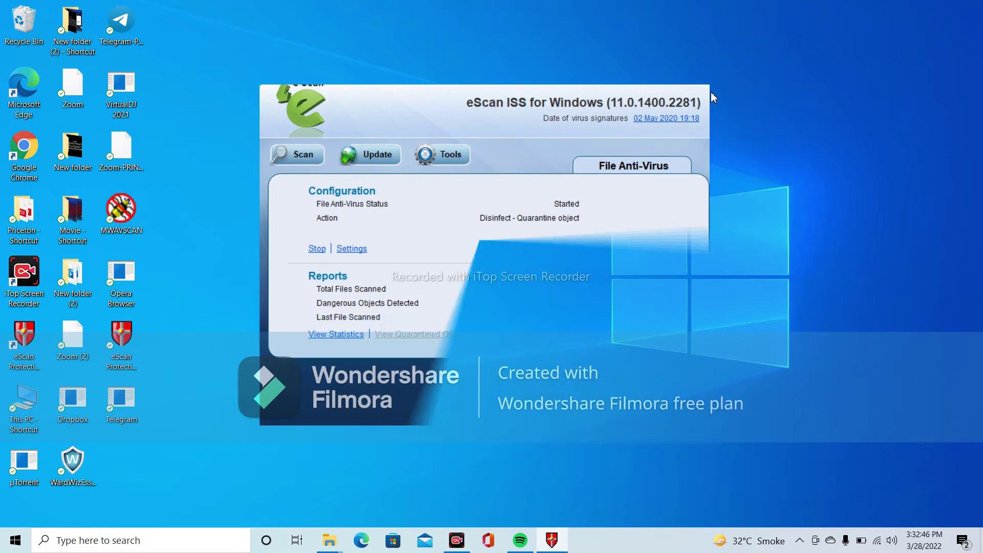
pyautogui.click(20, 343)
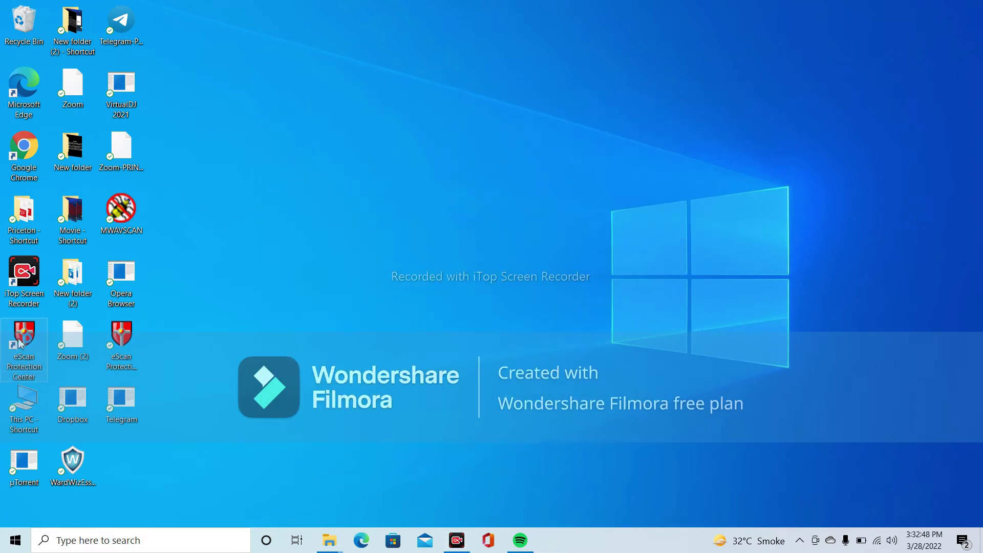
pyautogui.doubleClick(21, 340)
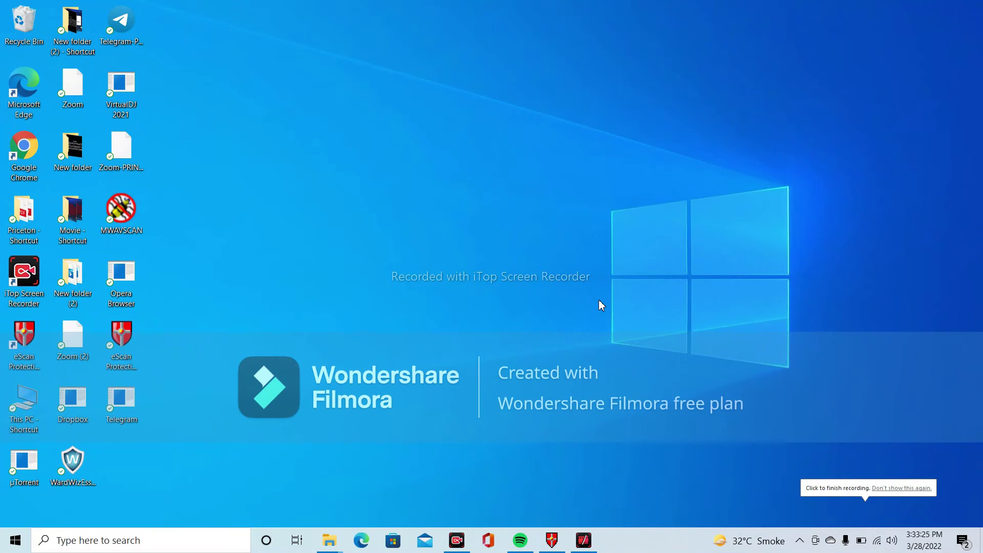
# Examine the Privacy Control module and the Scan options in the eScan Protection Center, and close the window.
pyautogui.click(552, 540)
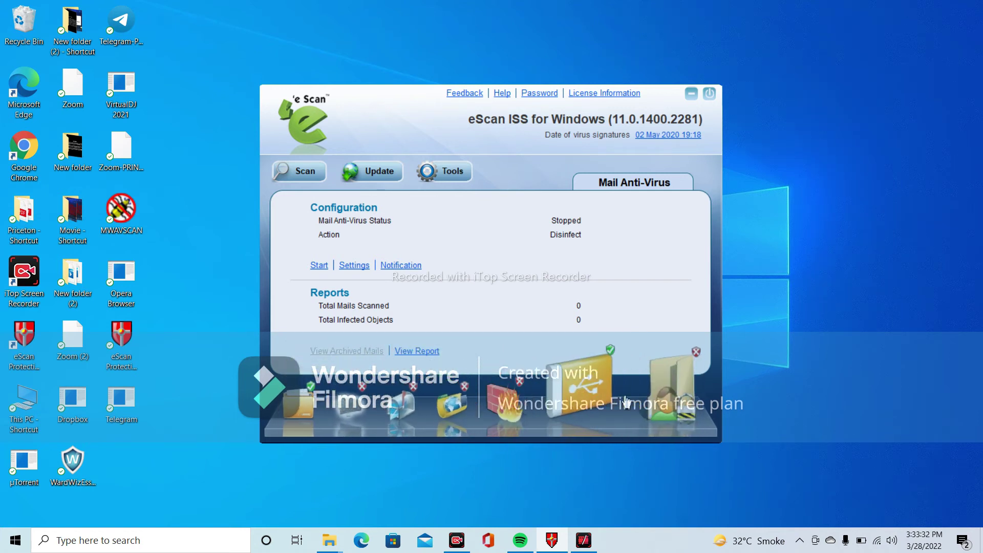
pyautogui.click(671, 399)
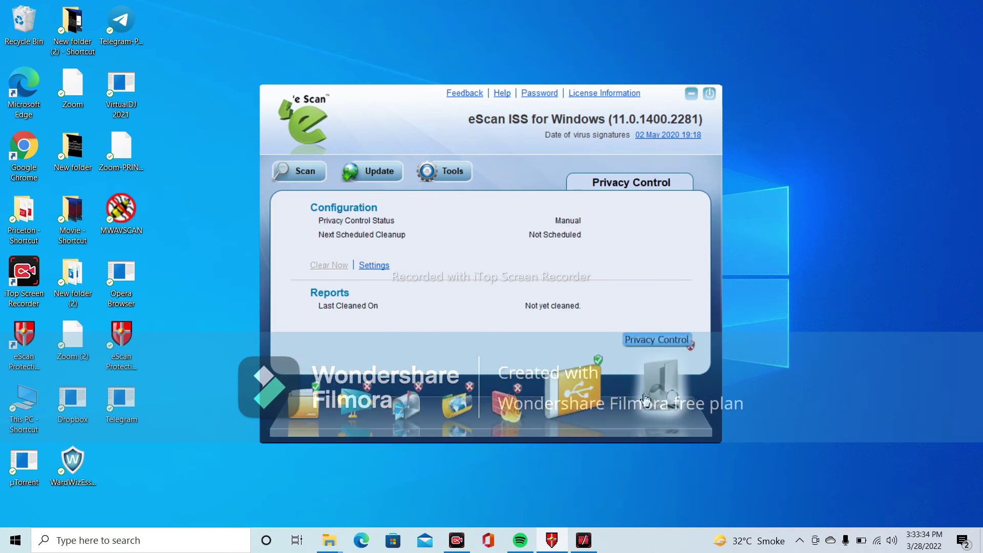
pyautogui.click(578, 403)
pyautogui.click(300, 171)
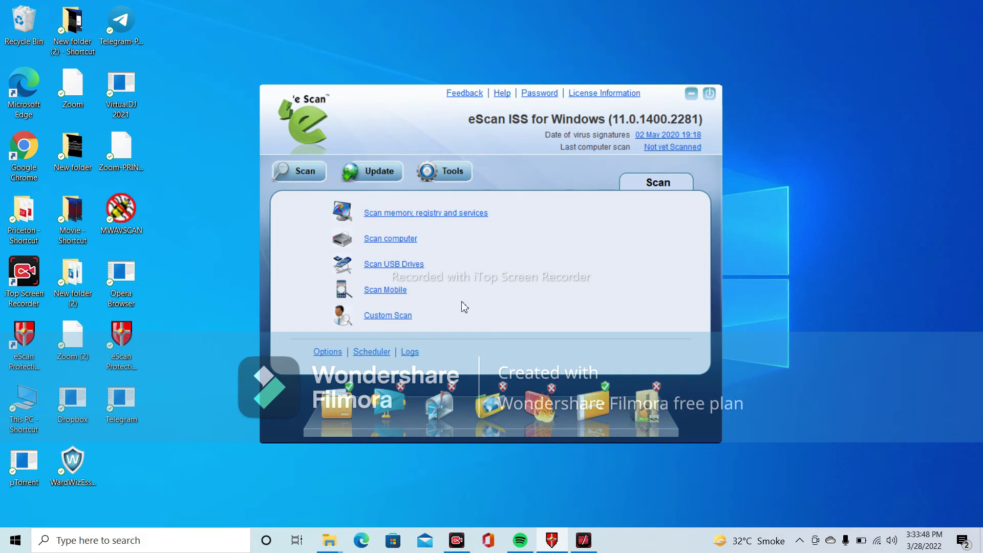
pyautogui.click(709, 94)
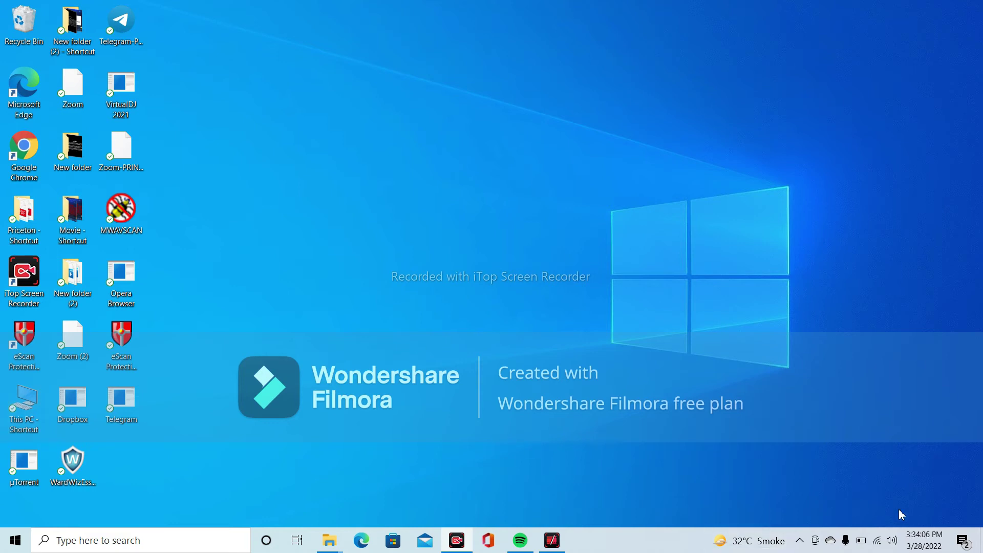
# Switch to Google Chrome, bring its window fully onto the screen and maximize it.
pyautogui.press('F2')
pyautogui.doubleClick(25, 163)
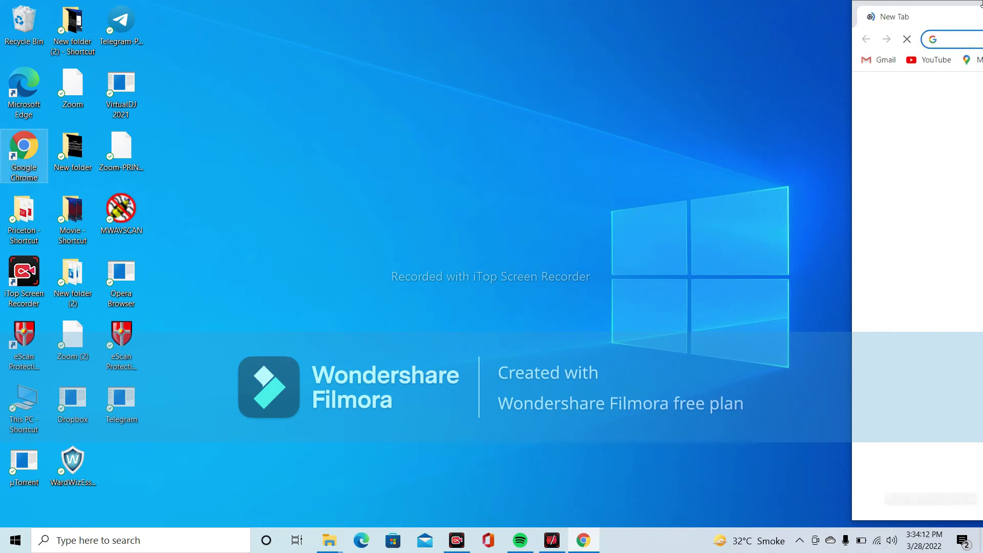
pyautogui.moveTo(934, 17); pyautogui.dragTo(215, 18)
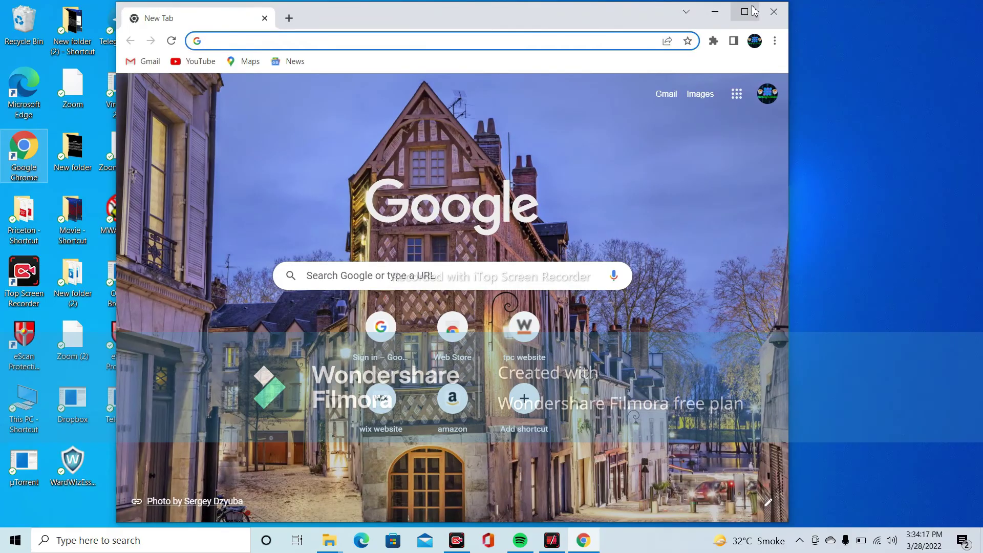
pyautogui.click(745, 11)
# Search Google for "wardwiz antivirus download" and open the WardWiz Download Center page.
pyautogui.click(508, 264)
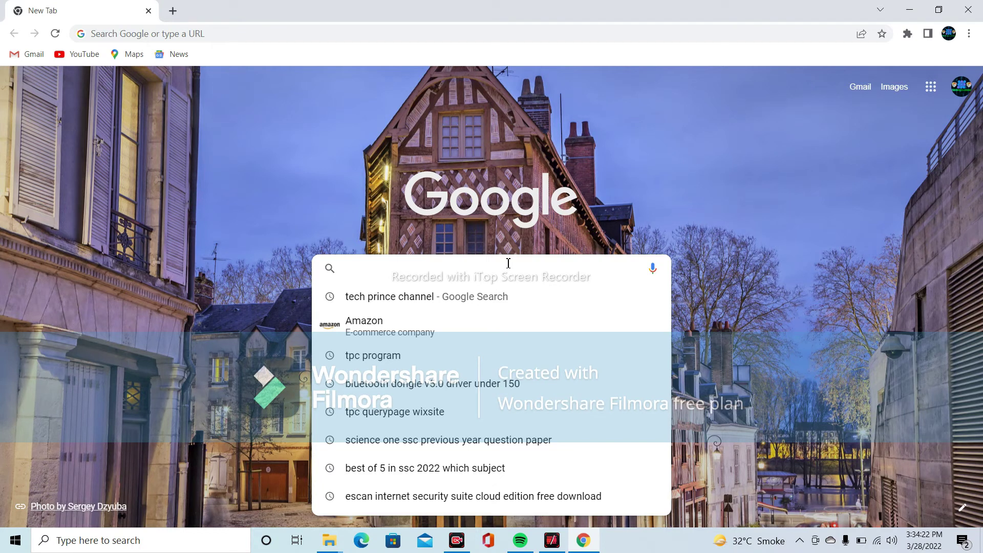
pyautogui.write('ward')
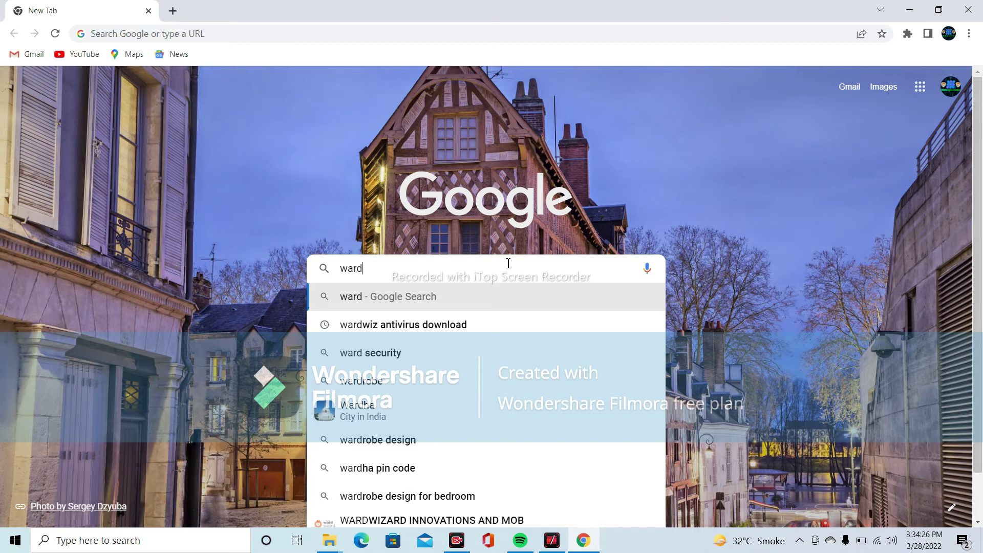
pyautogui.click(500, 332)
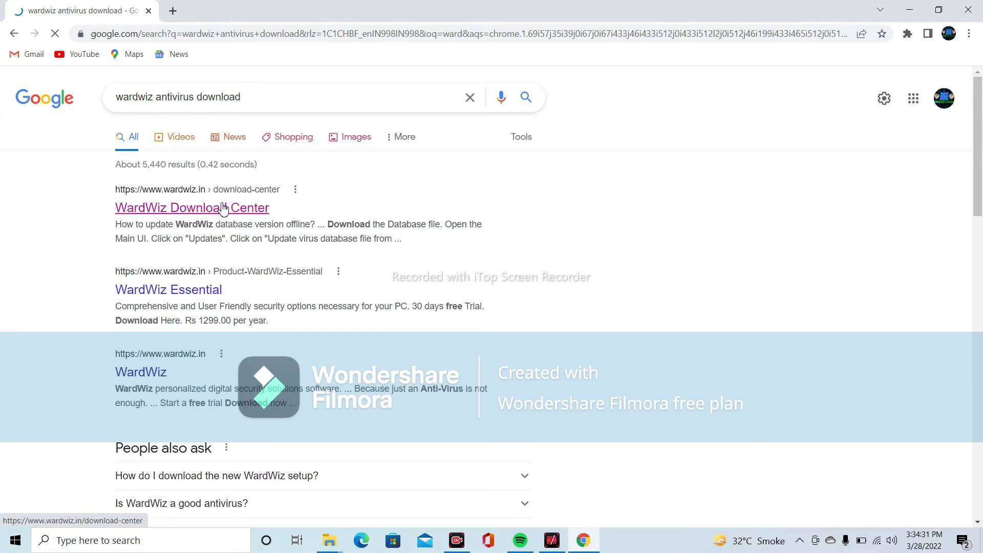
pyautogui.click(223, 209)
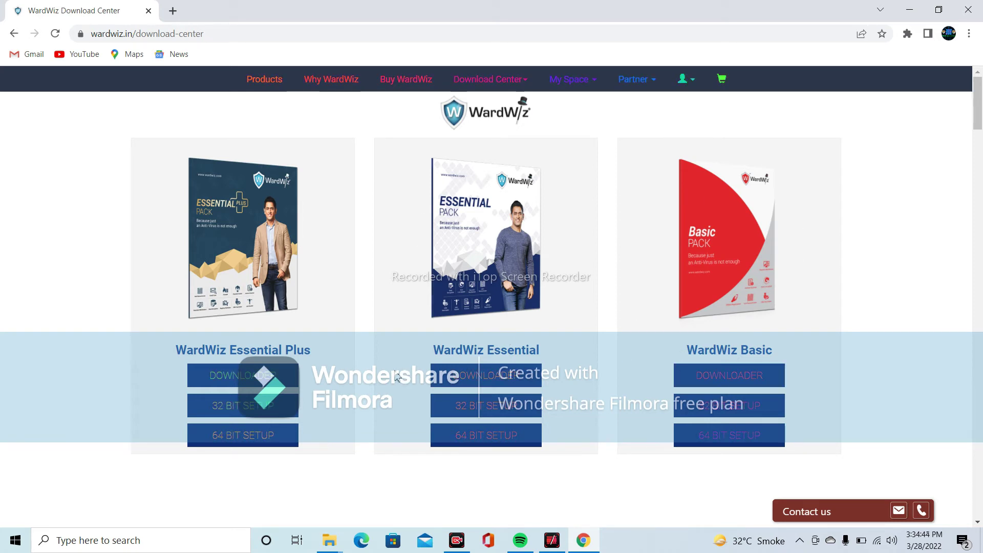
# Examine the WardWiz Essential Plus entry and the other products on the download page.
pyautogui.moveTo(175, 350); pyautogui.dragTo(314, 357)
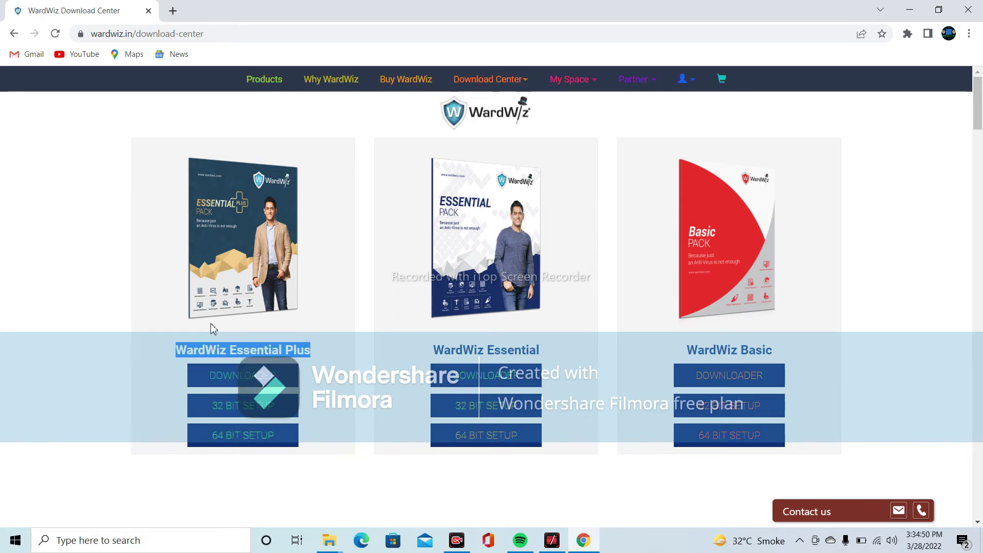
pyautogui.scroll(5, 210, 323)
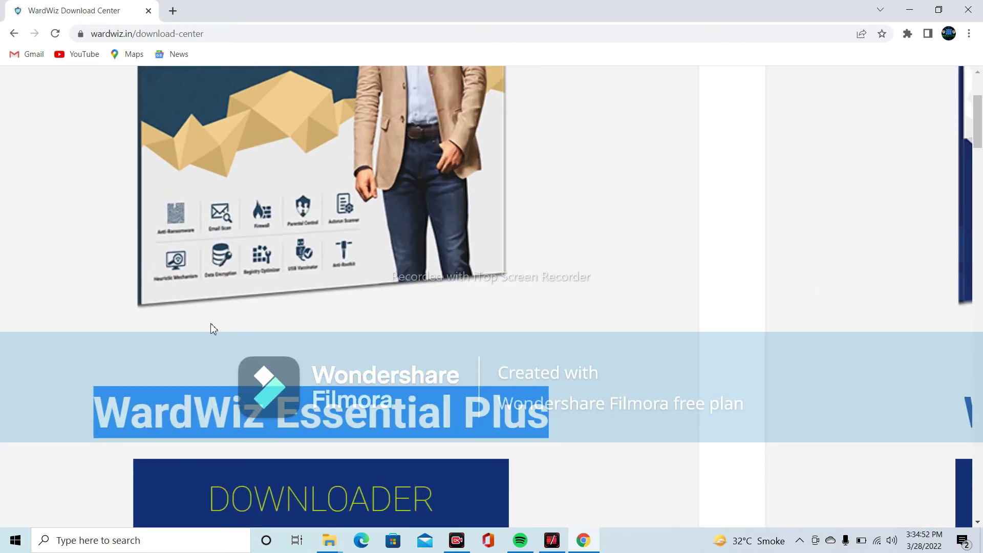
pyautogui.scroll(-5, 211, 324)
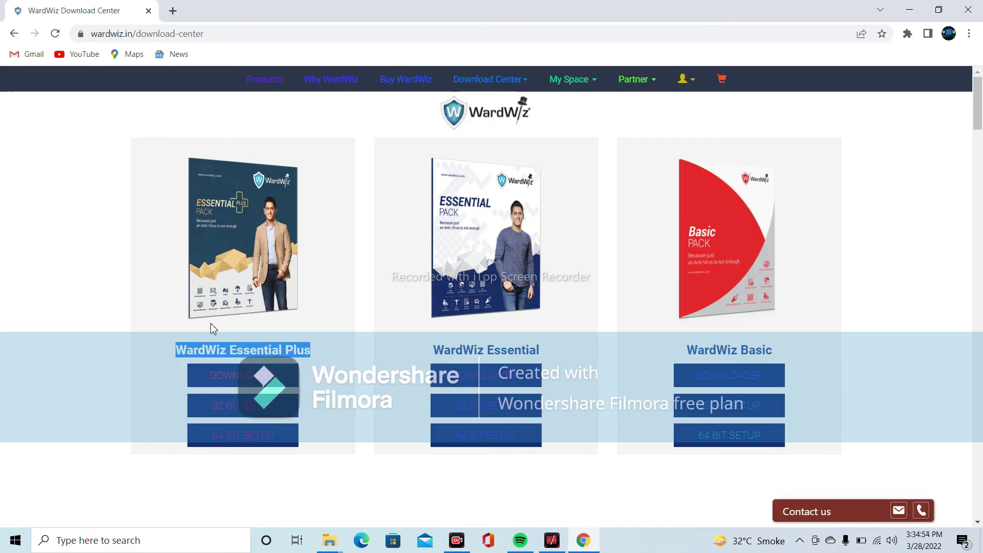
pyautogui.scroll(3, 211, 323)
pyautogui.scroll(-3, 210, 324)
pyautogui.scroll(2, 210, 323)
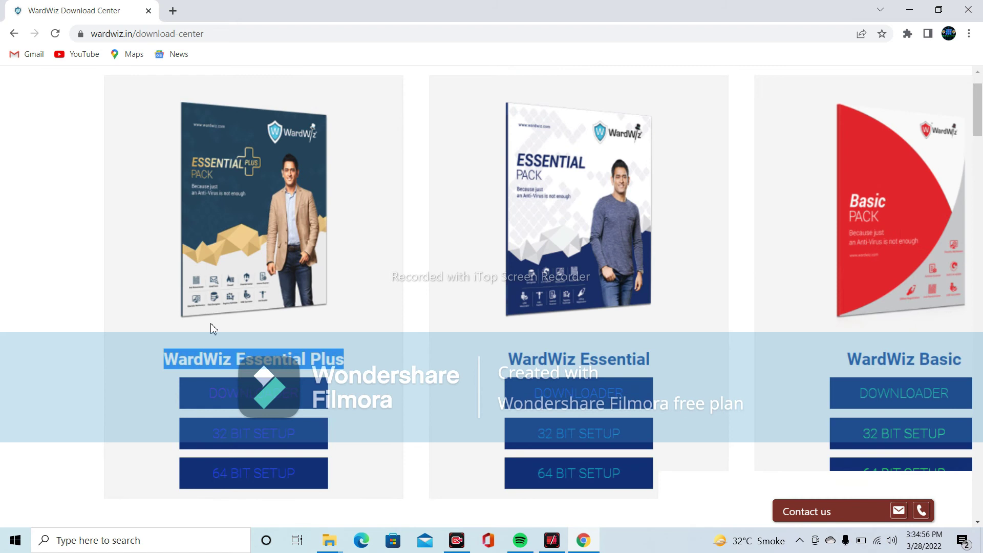
pyautogui.scroll(-2, 211, 324)
pyautogui.scroll(3, 211, 323)
pyautogui.scroll(-3, 210, 324)
pyautogui.scroll(1, 210, 324)
pyautogui.scroll(-1, 210, 323)
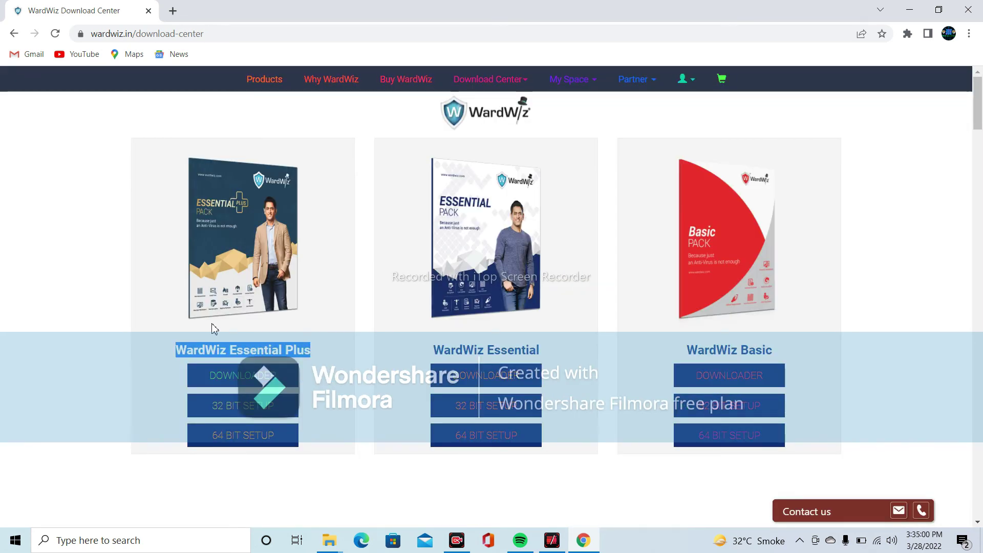
# Download the 64-bit setup of WardWiz Essential from the download center.
pyautogui.scroll(5, 490, 459)
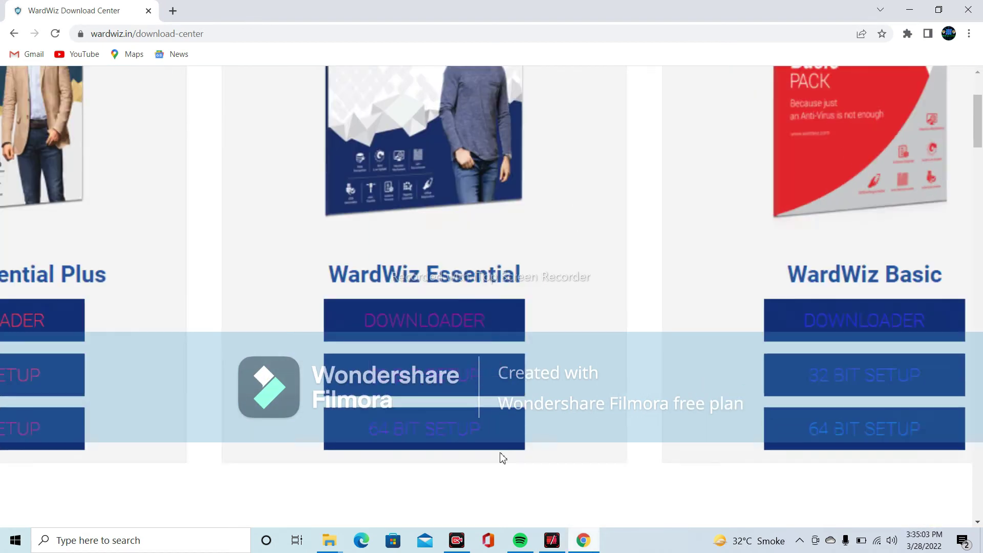
pyautogui.scroll(-5, 471, 481)
pyautogui.scroll(6, 454, 328)
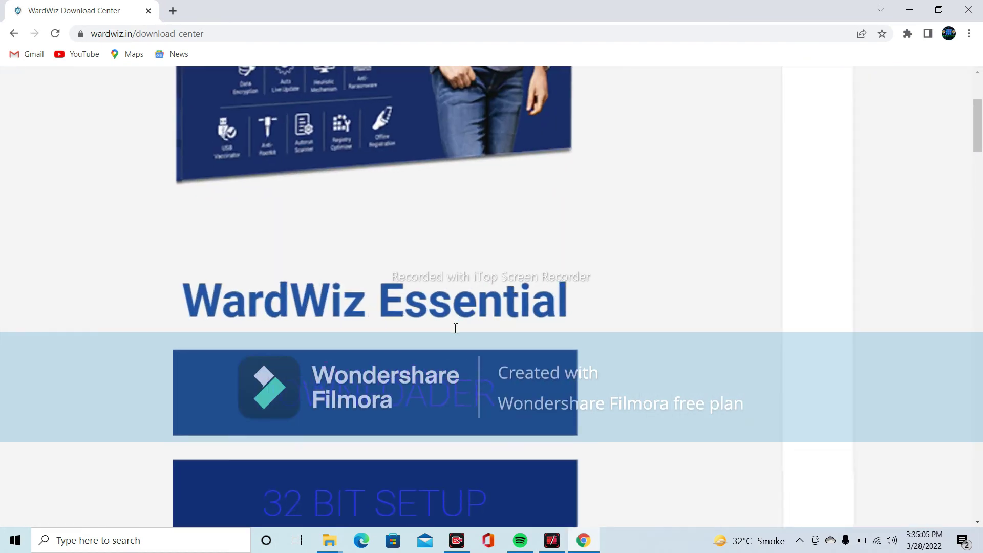
pyautogui.scroll(-6, 413, 328)
pyautogui.scroll(6, 258, 277)
pyautogui.scroll(-6, 212, 389)
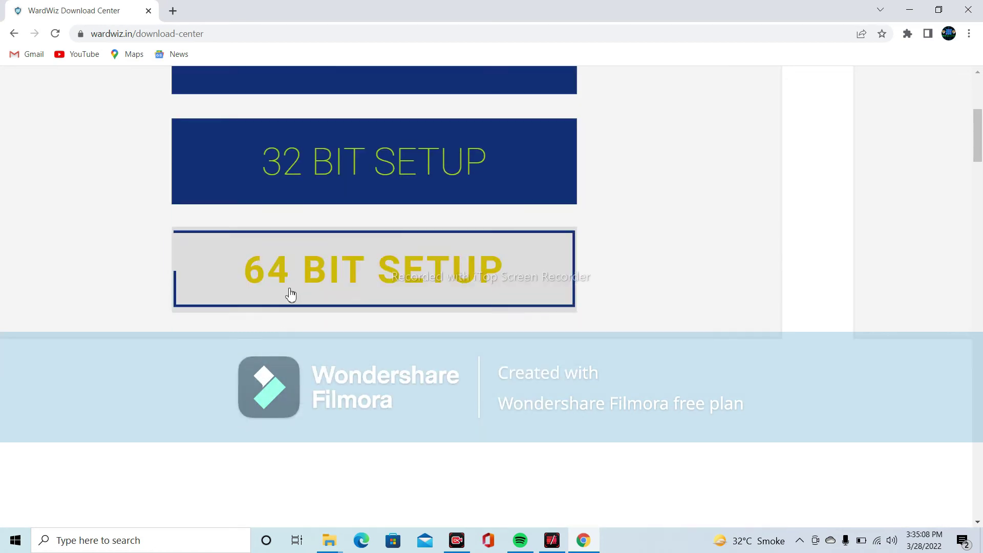
pyautogui.click(348, 285)
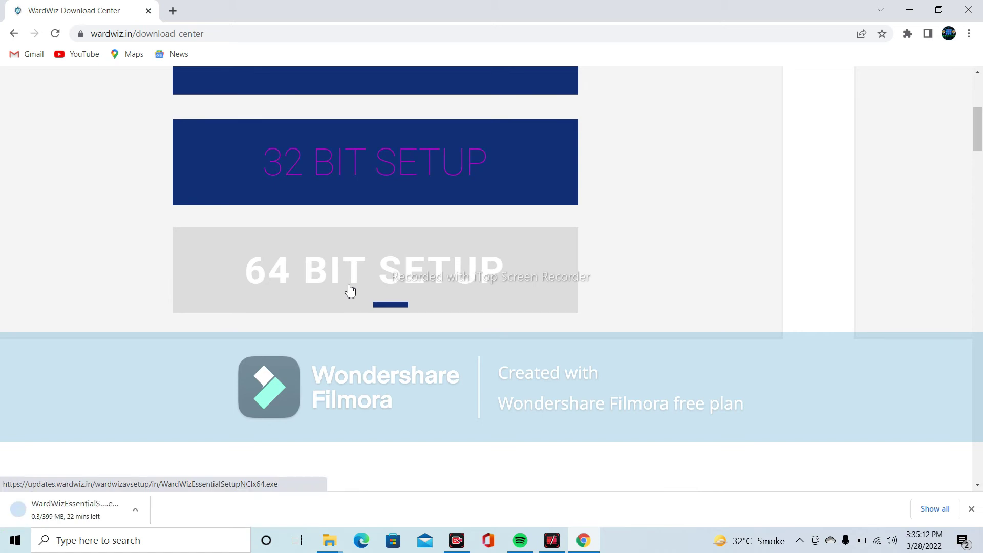
pyautogui.scroll(5, 350, 294)
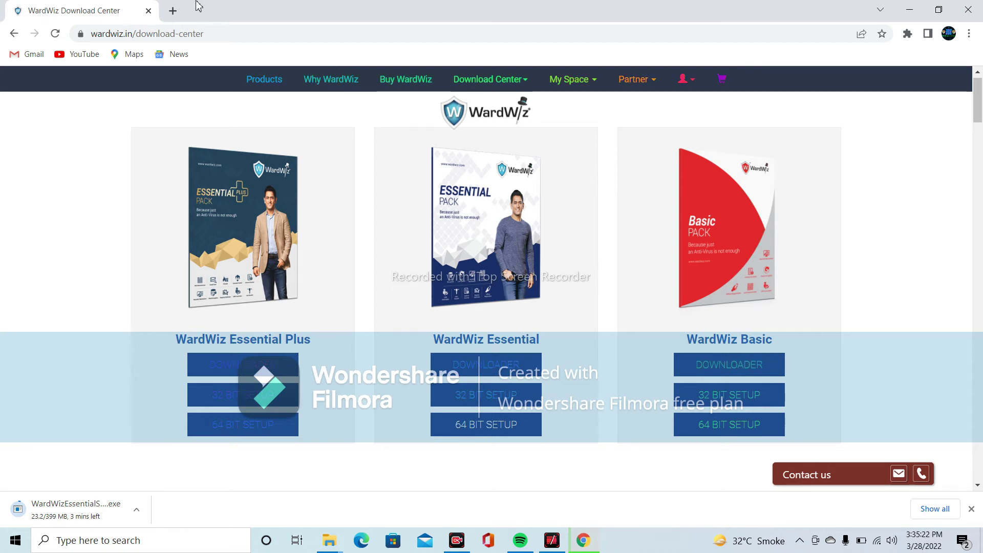
pyautogui.click(172, 11)
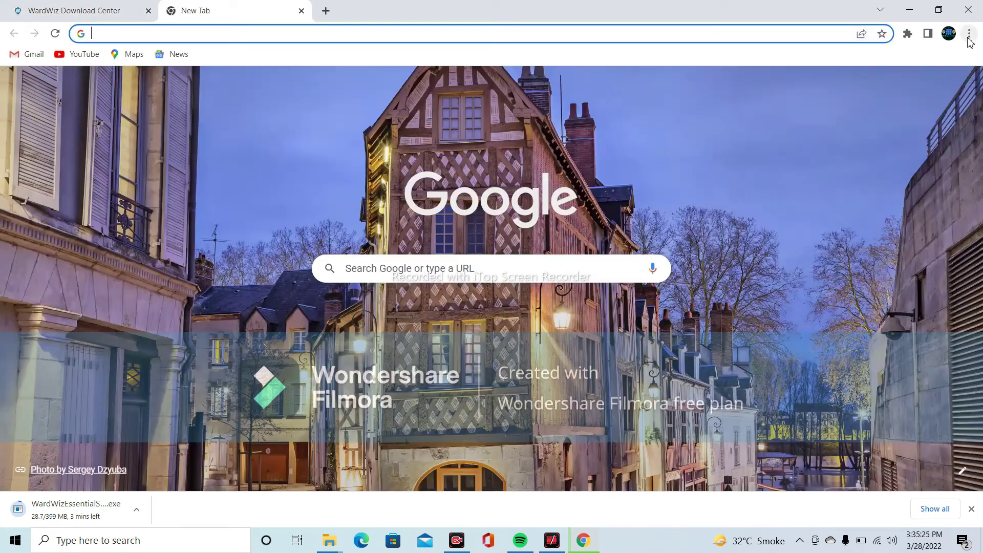
pyautogui.click(969, 34)
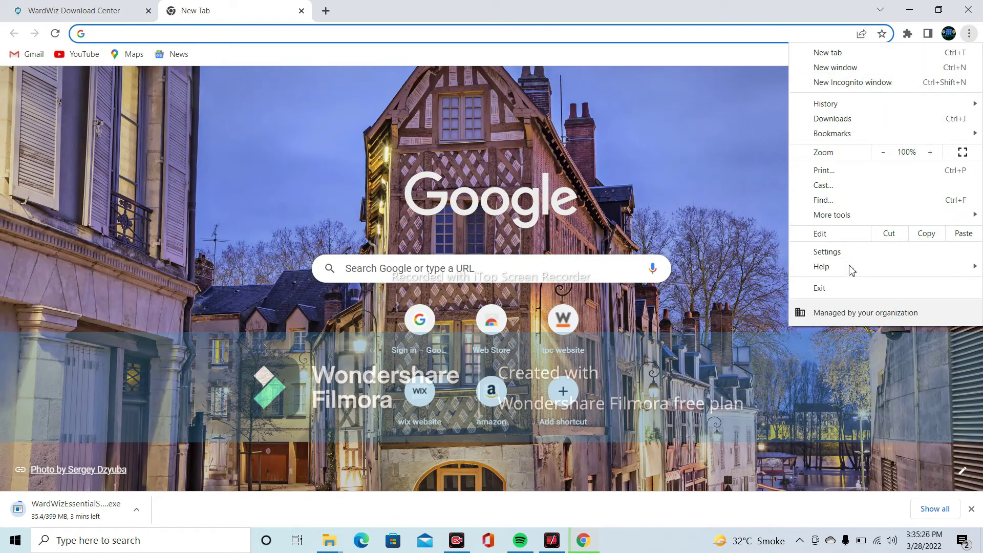
pyautogui.click(847, 520)
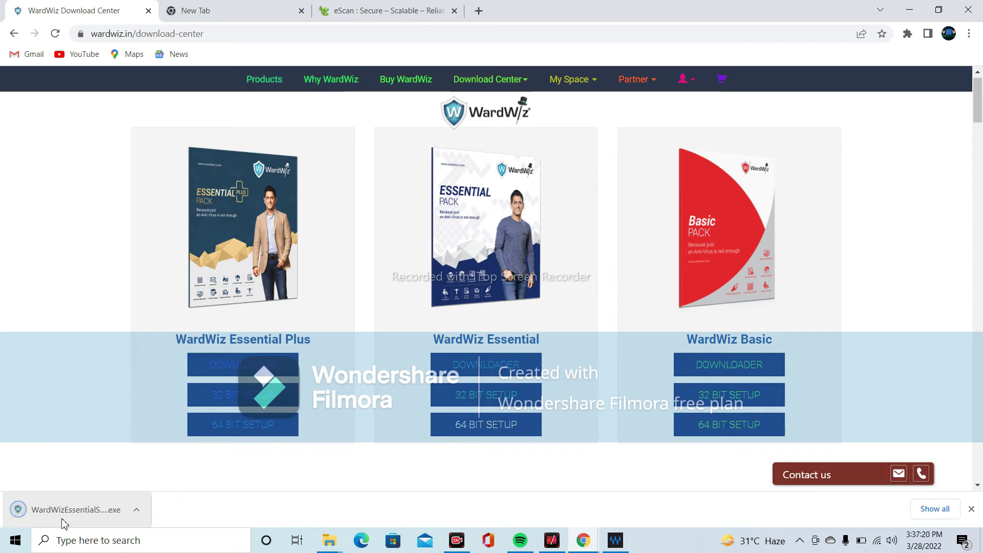
# Run the downloaded WardWiz Essential setup with English as the language and accept the license agreement.
pyautogui.click(94, 509)
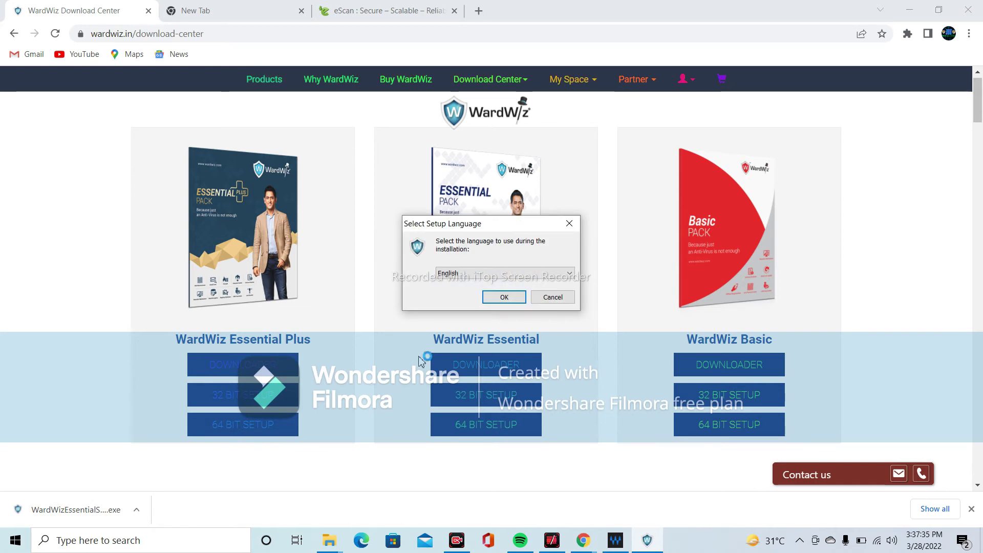
pyautogui.click(497, 301)
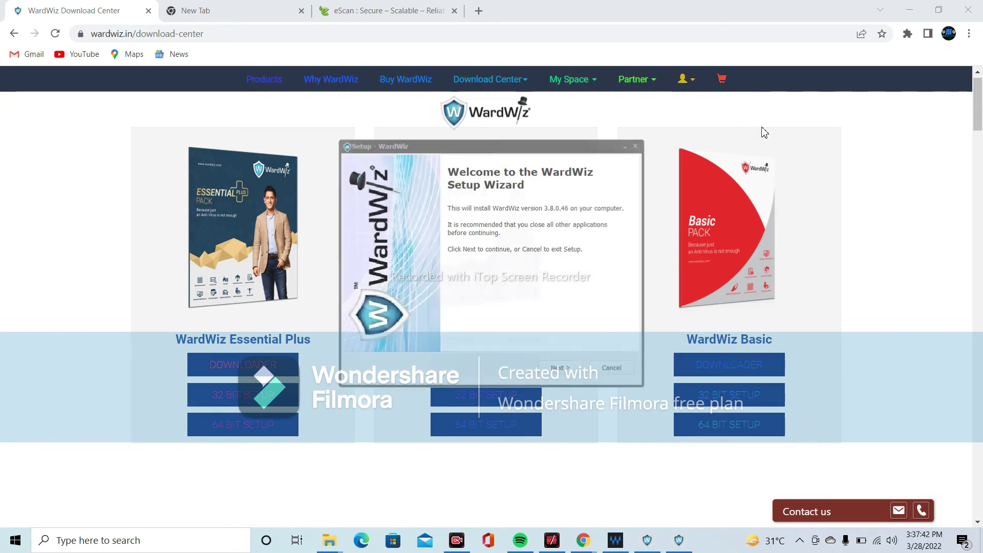
pyautogui.click(560, 368)
pyautogui.click(372, 329)
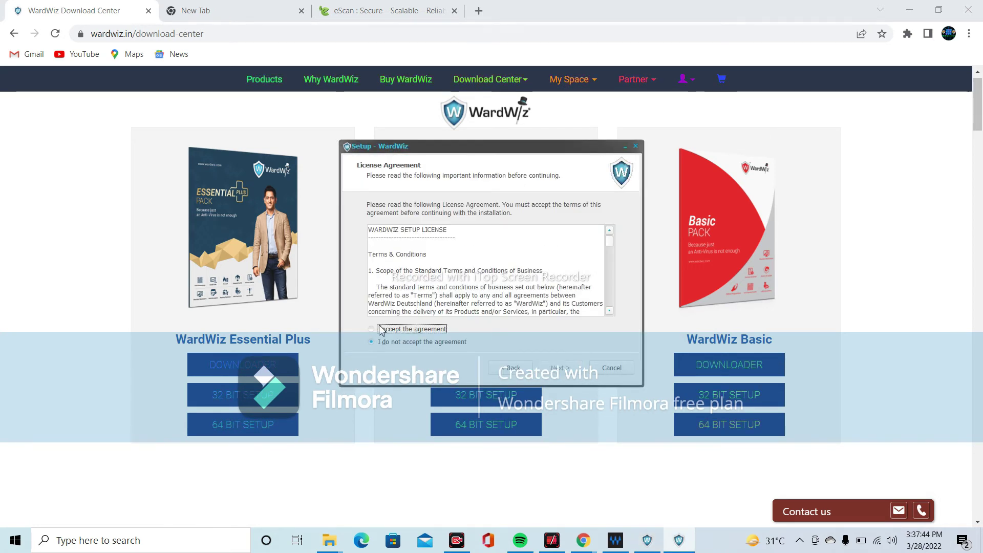
pyautogui.click(563, 367)
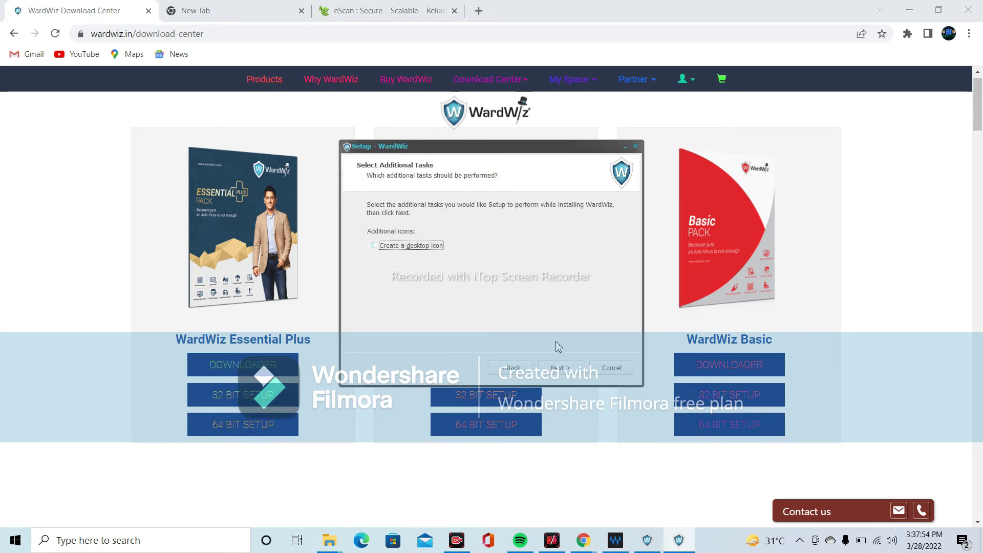
# Install WardWiz with the desktop icon task selected, and minimize the browser window.
pyautogui.click(560, 368)
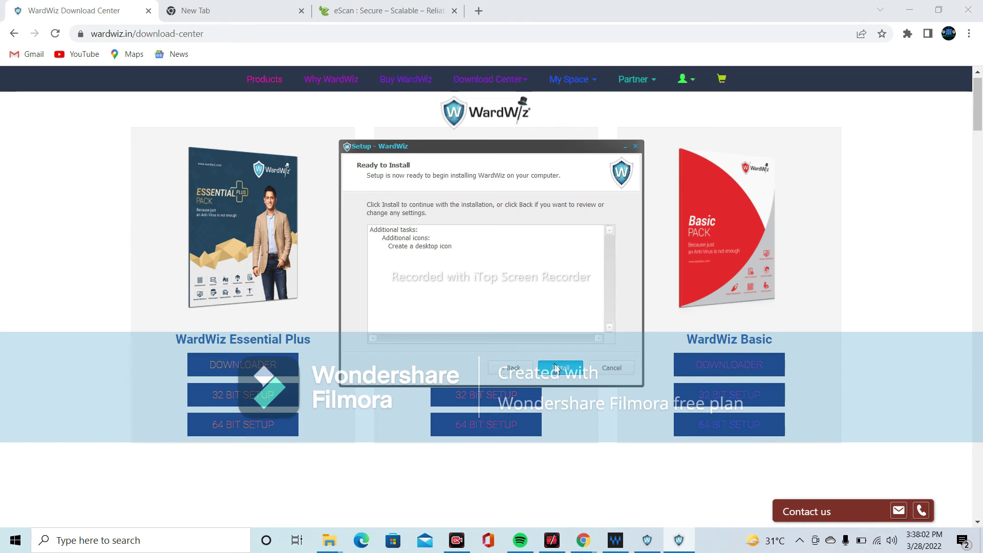
pyautogui.click(559, 367)
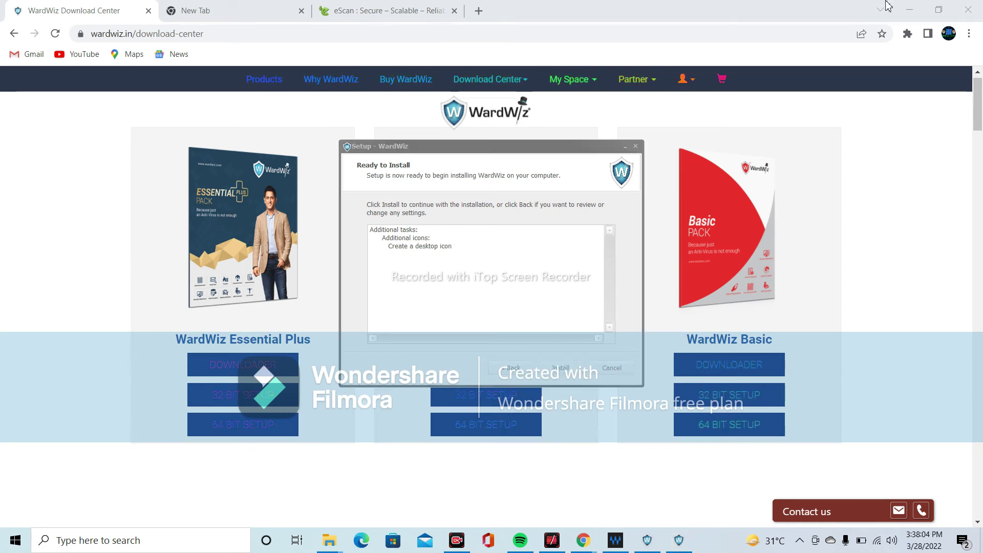
pyautogui.click(909, 9)
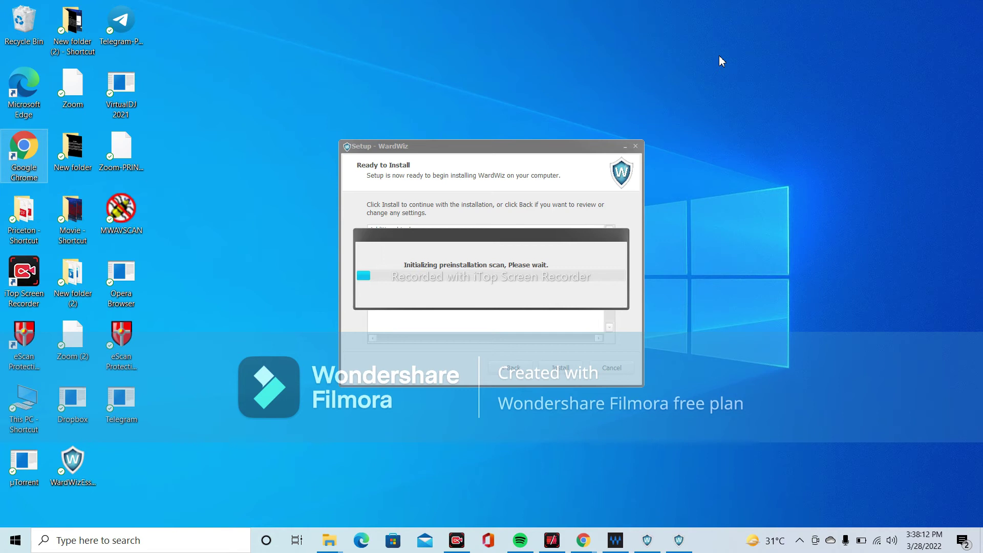
pyautogui.rightClick(336, 21)
pyautogui.click(411, 56)
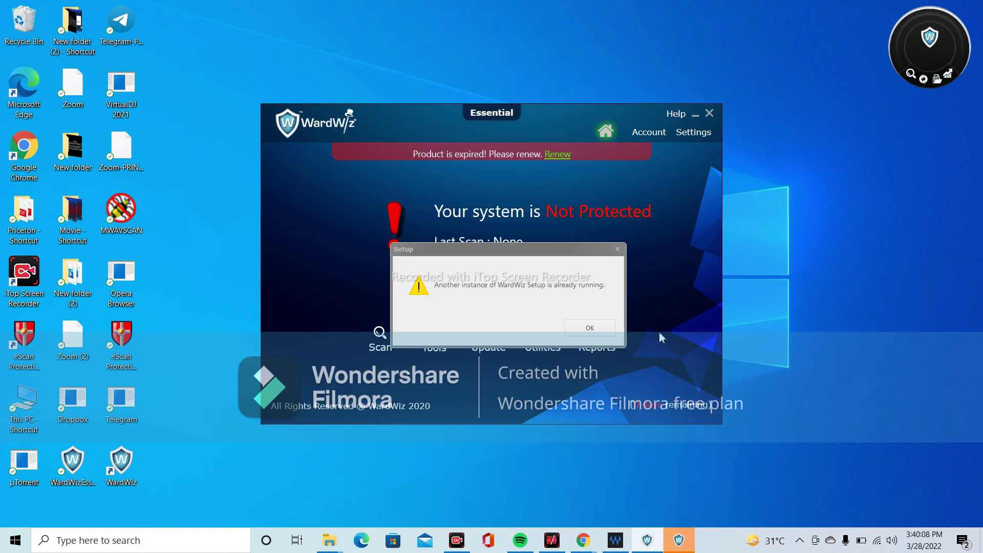
# Dismiss the Setup warning, start the WardWiz renewal with the purchased license key option, and submit the license key.
pyautogui.click(618, 249)
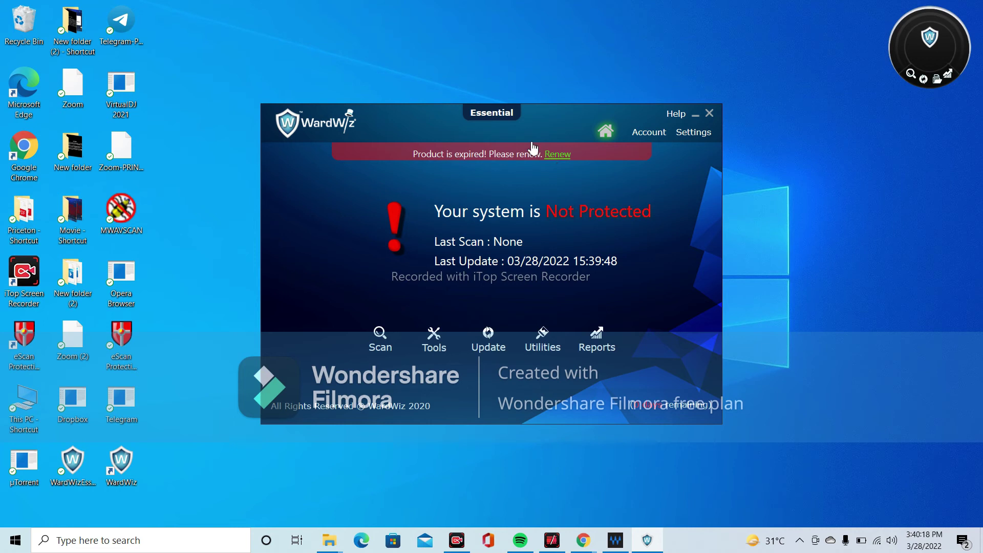
pyautogui.click(558, 154)
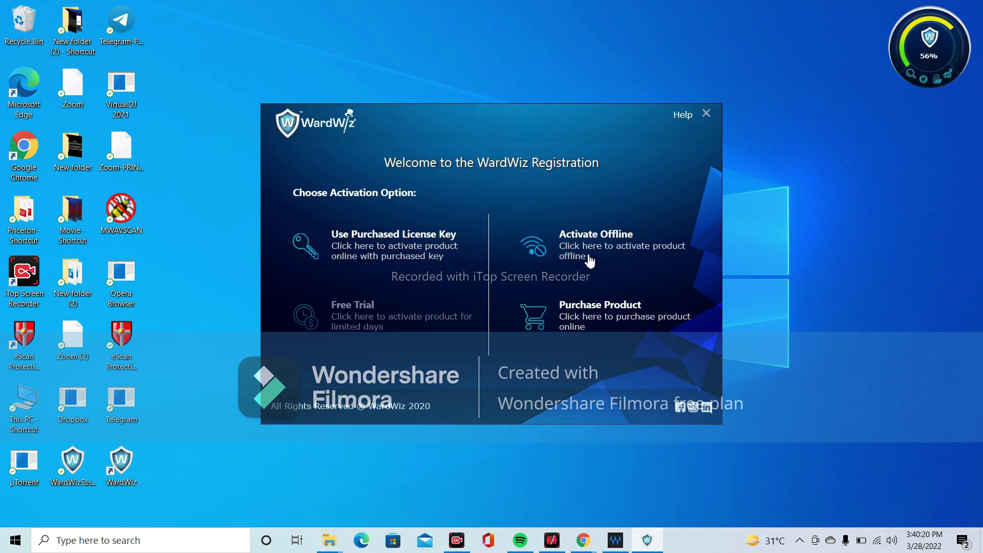
pyautogui.click(384, 260)
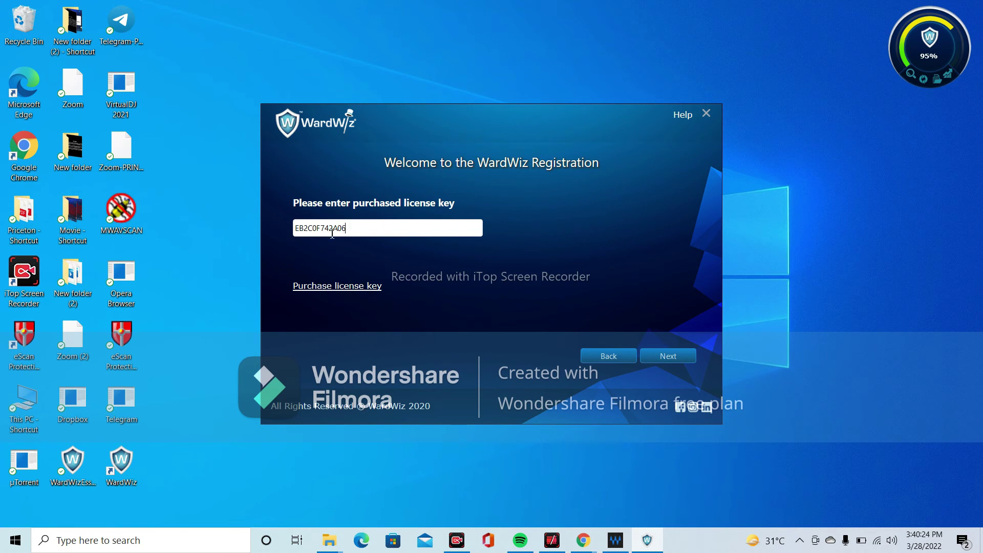
pyautogui.moveTo(367, 229); pyautogui.dragTo(281, 228)
pyautogui.click(374, 229)
pyautogui.click(686, 355)
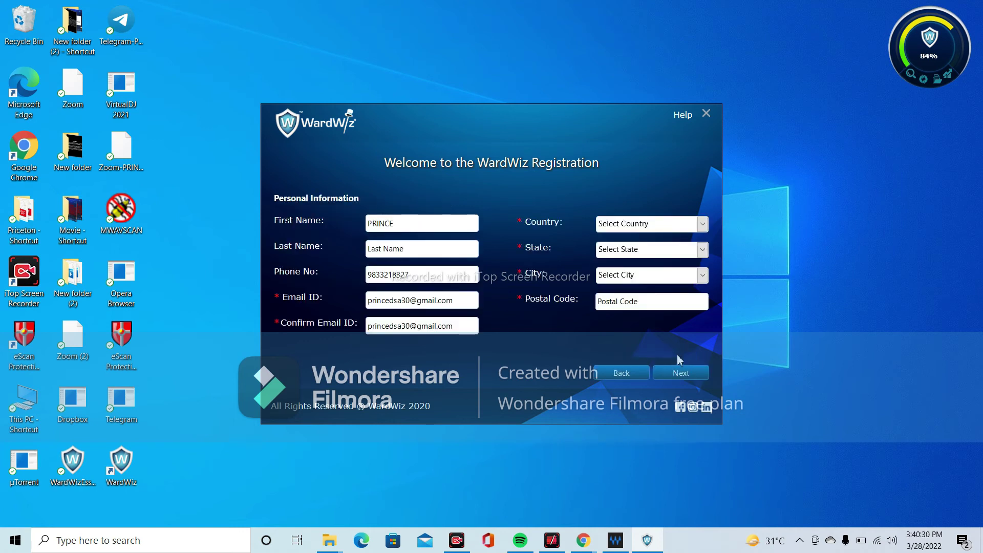
# Try to submit the personal information without a country, close the WardWiz registration and minimize the main WardWiz window.
pyautogui.click(682, 377)
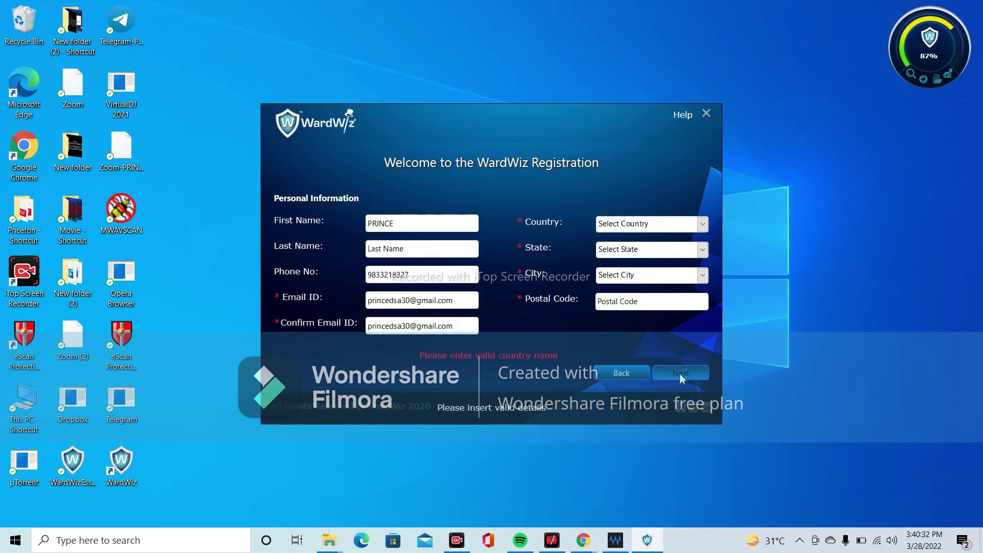
pyautogui.click(622, 375)
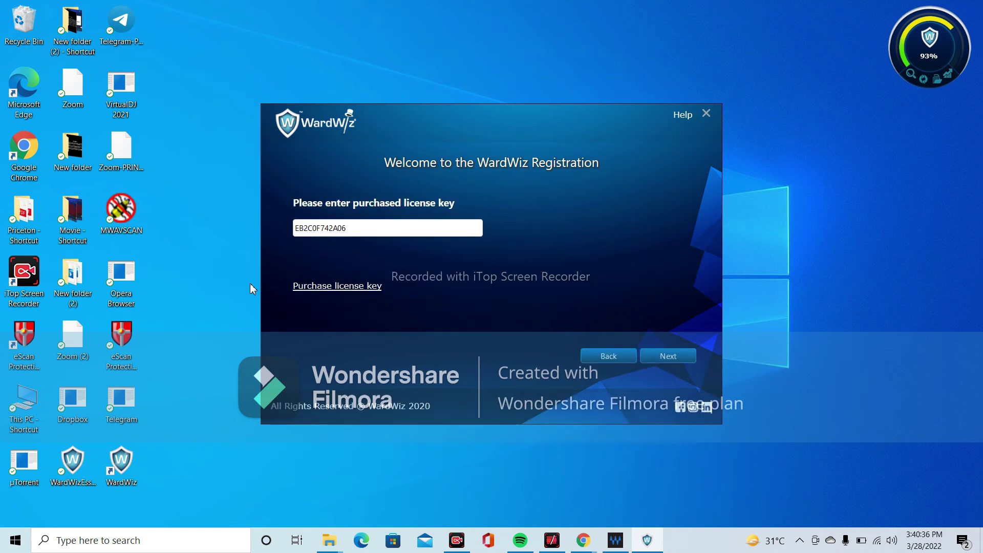
pyautogui.click(707, 116)
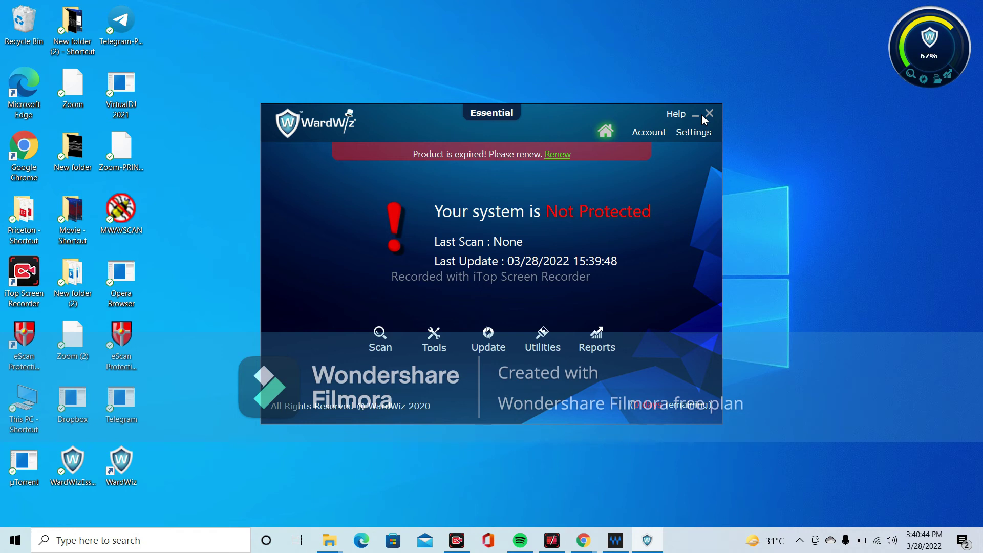
pyautogui.click(696, 116)
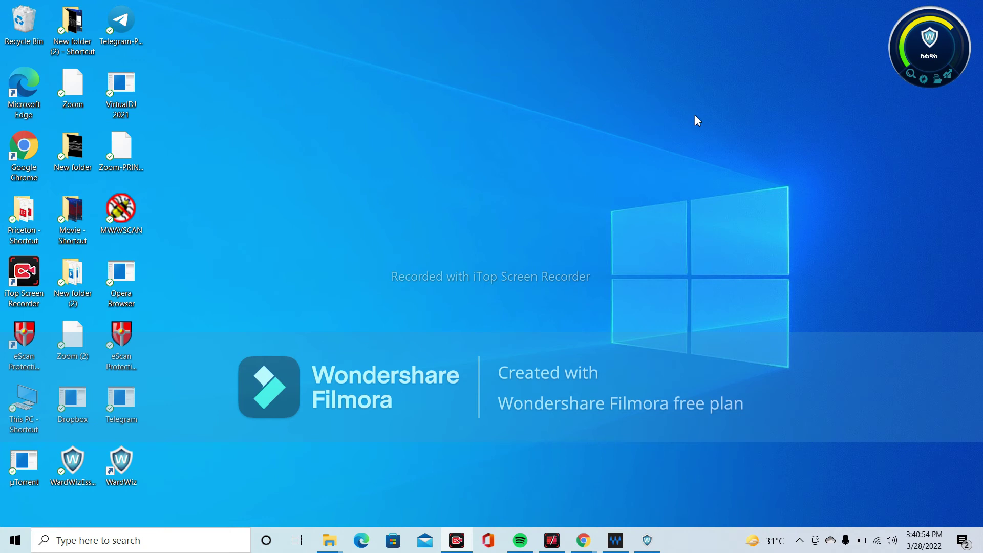
pyautogui.rightClick(536, 236)
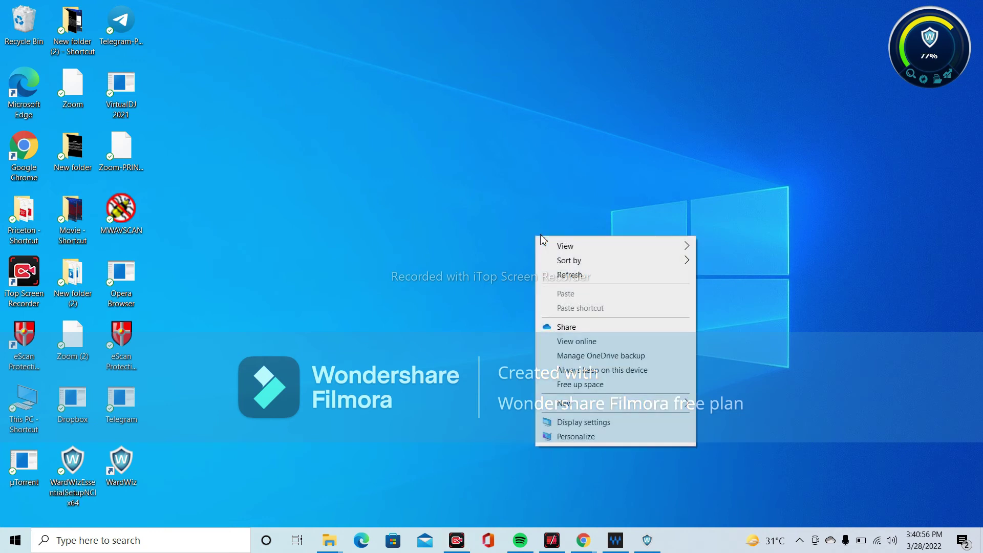
pyautogui.click(574, 272)
pyautogui.rightClick(501, 153)
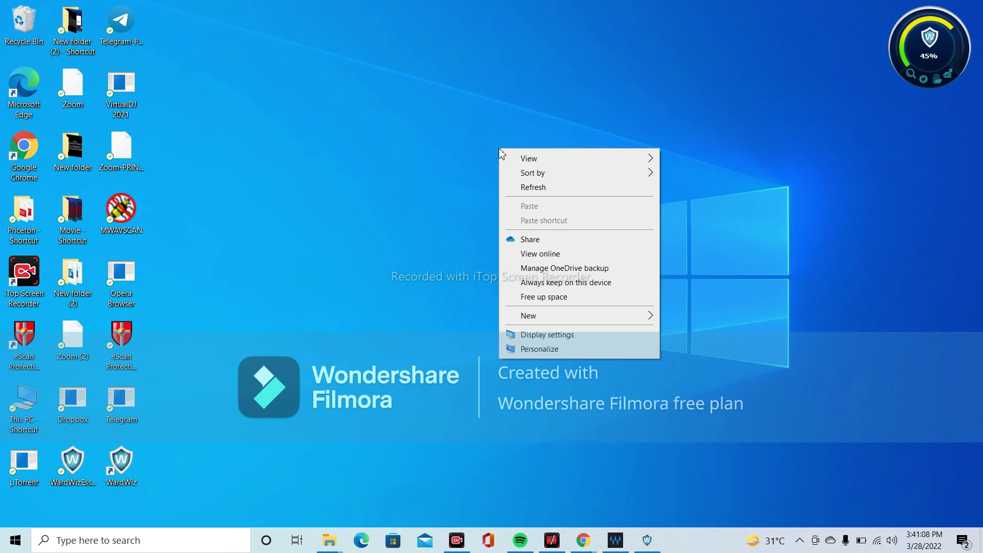
pyautogui.click(543, 188)
pyautogui.rightClick(446, 131)
pyautogui.click(514, 172)
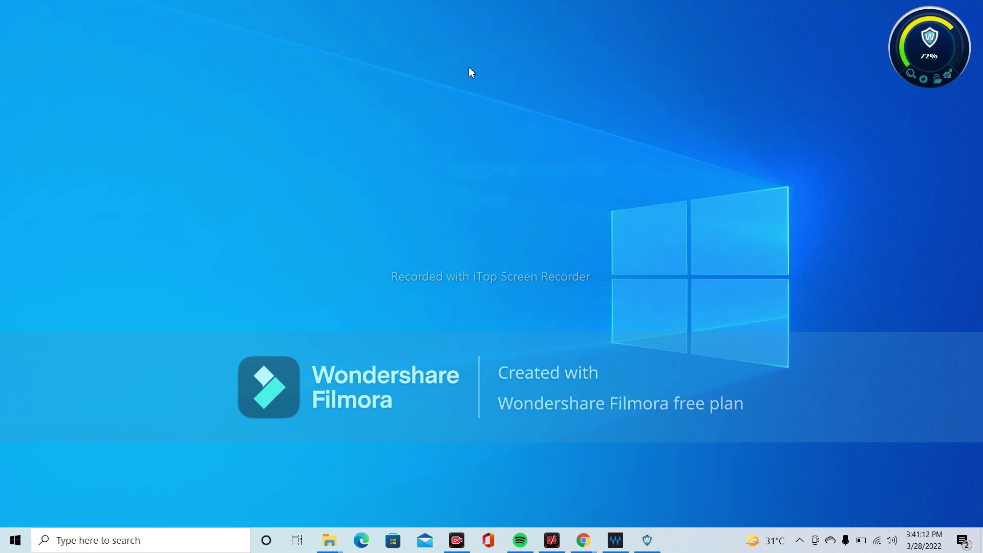
pyautogui.rightClick(469, 66)
pyautogui.click(502, 105)
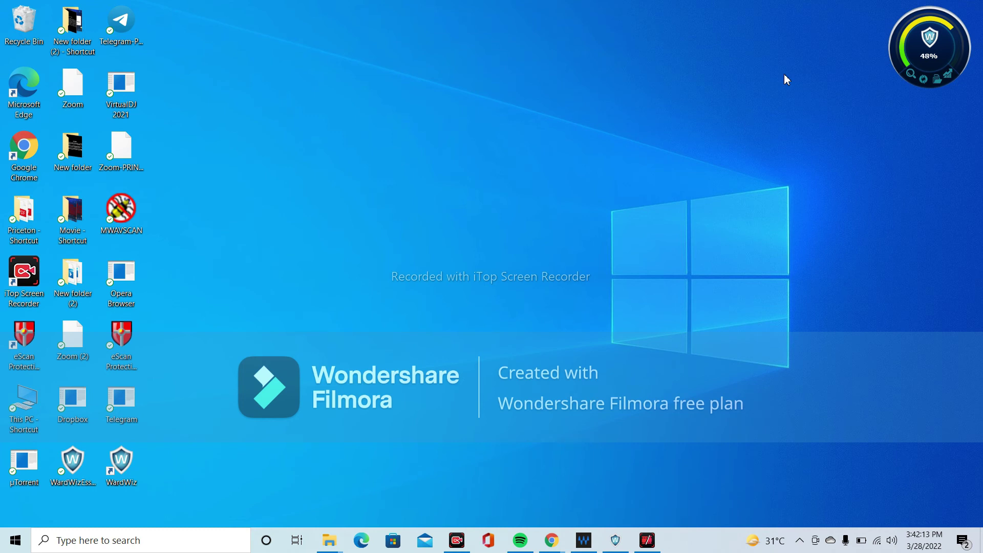
pyautogui.rightClick(618, 53)
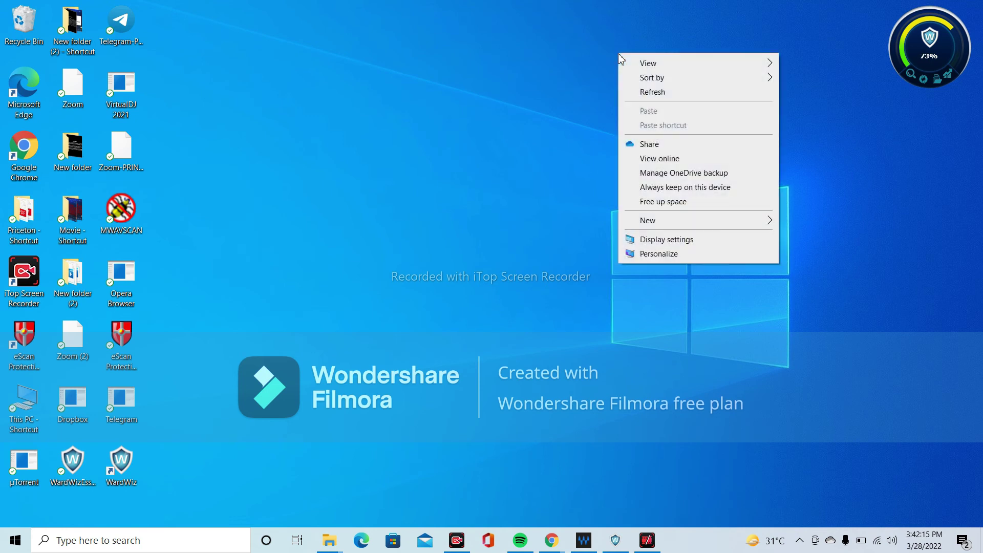
pyautogui.click(439, 97)
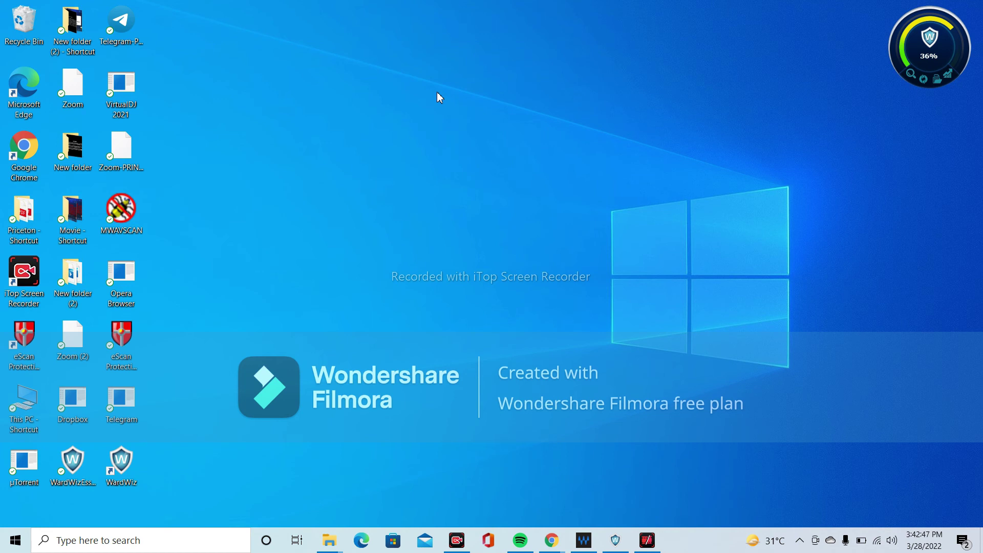
pyautogui.rightClick(577, 126)
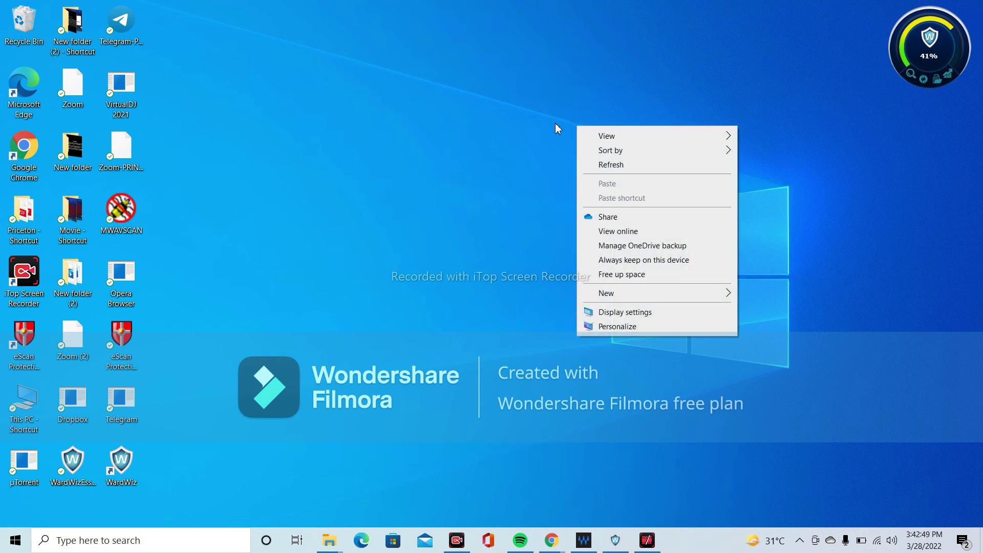
pyautogui.click(556, 124)
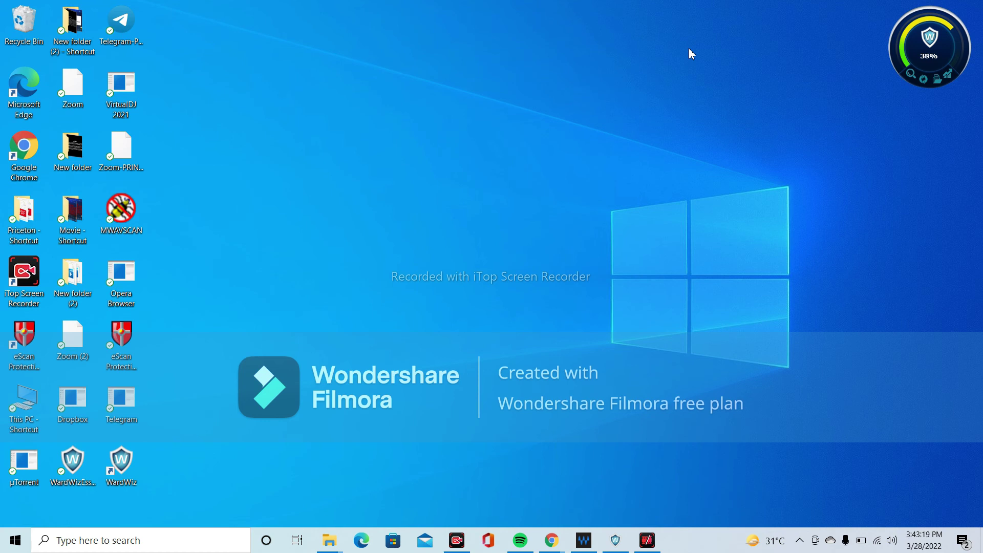
pyautogui.rightClick(245, 38)
pyautogui.click(325, 76)
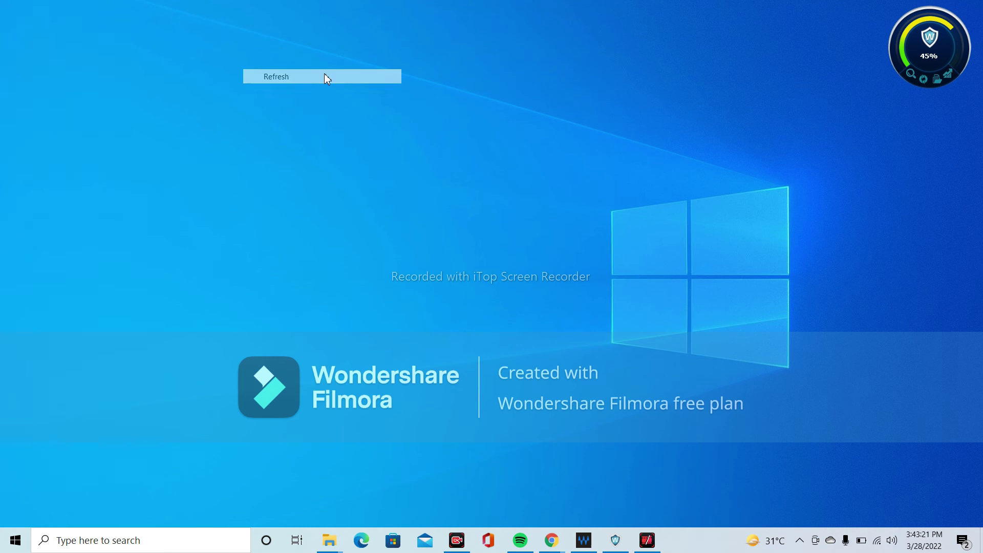
pyautogui.rightClick(425, 137)
pyautogui.click(463, 174)
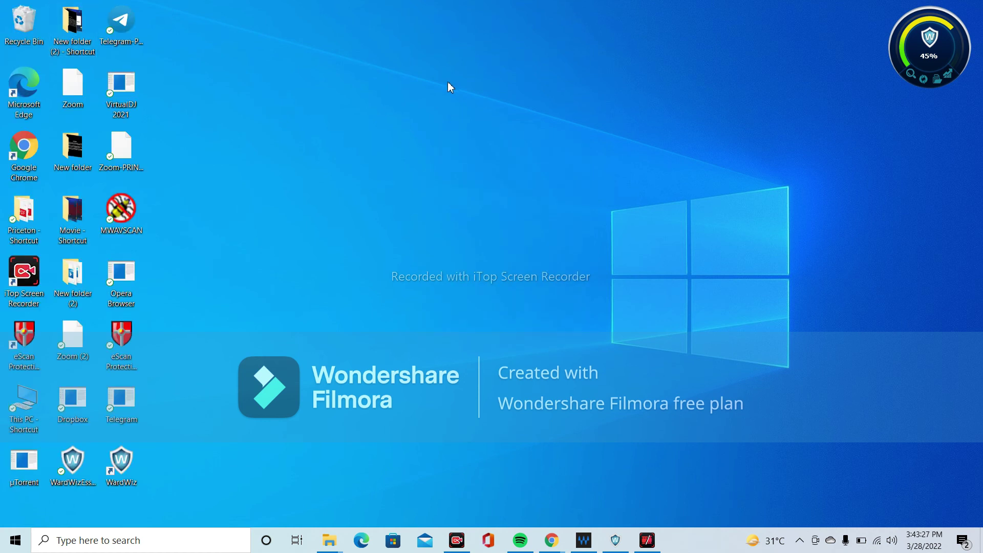
pyautogui.rightClick(408, 146)
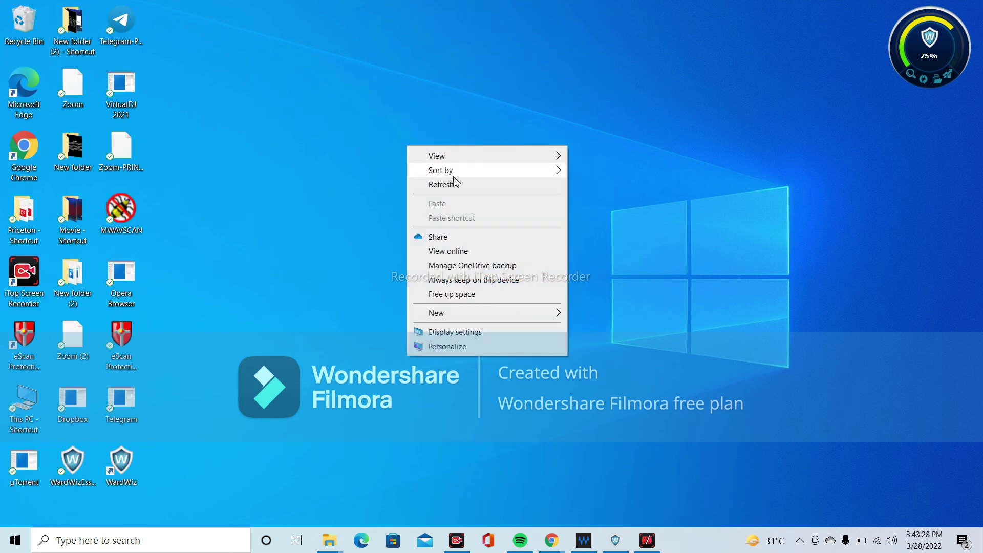
pyautogui.click(579, 108)
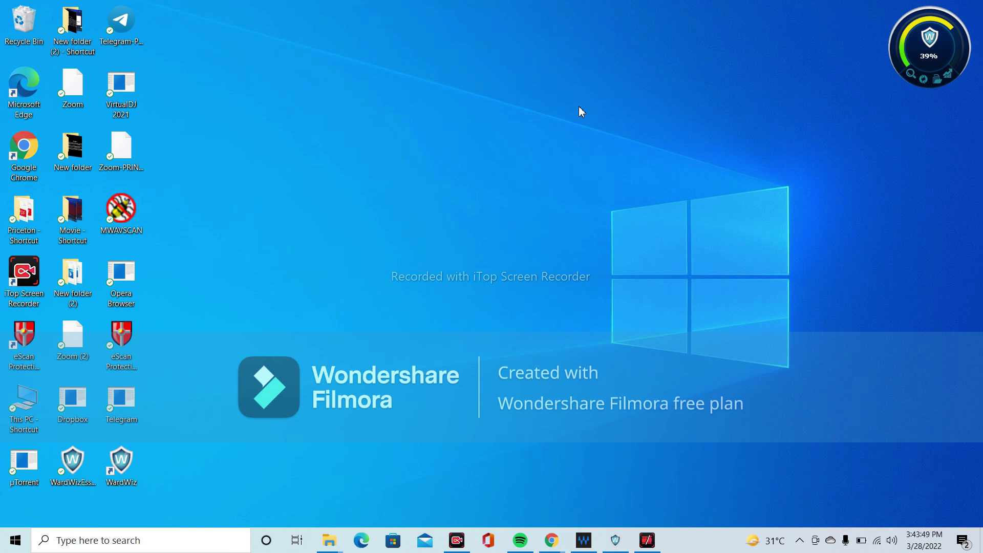
pyautogui.rightClick(394, 88)
pyautogui.click(350, 87)
pyautogui.rightClick(337, 82)
pyautogui.click(380, 121)
pyautogui.rightClick(382, 119)
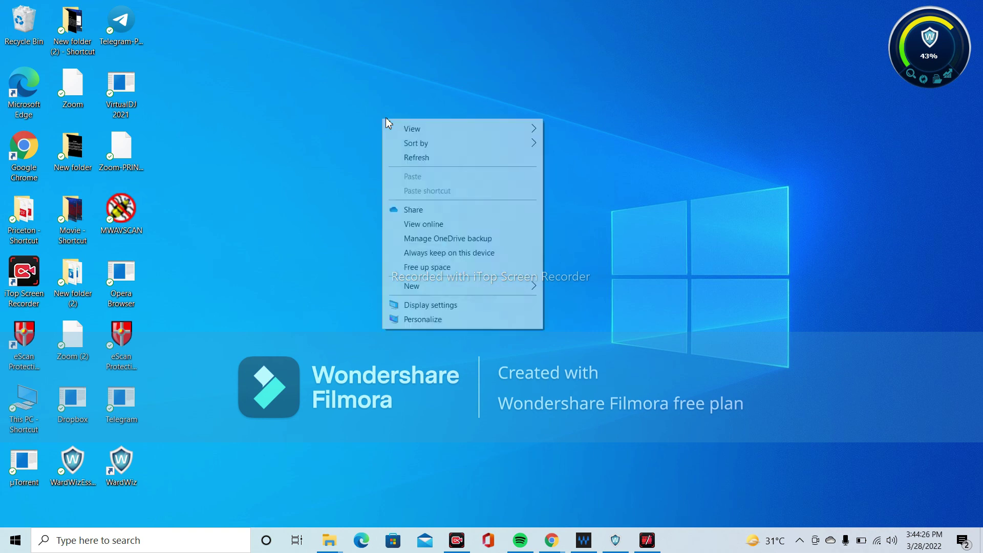
pyautogui.click(425, 156)
pyautogui.rightClick(426, 154)
pyautogui.click(450, 190)
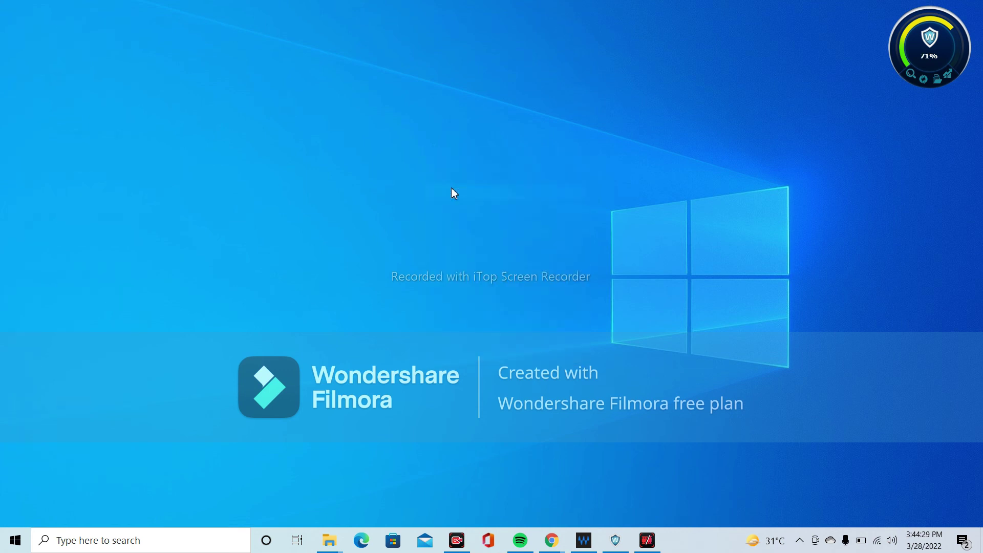
pyautogui.rightClick(444, 117)
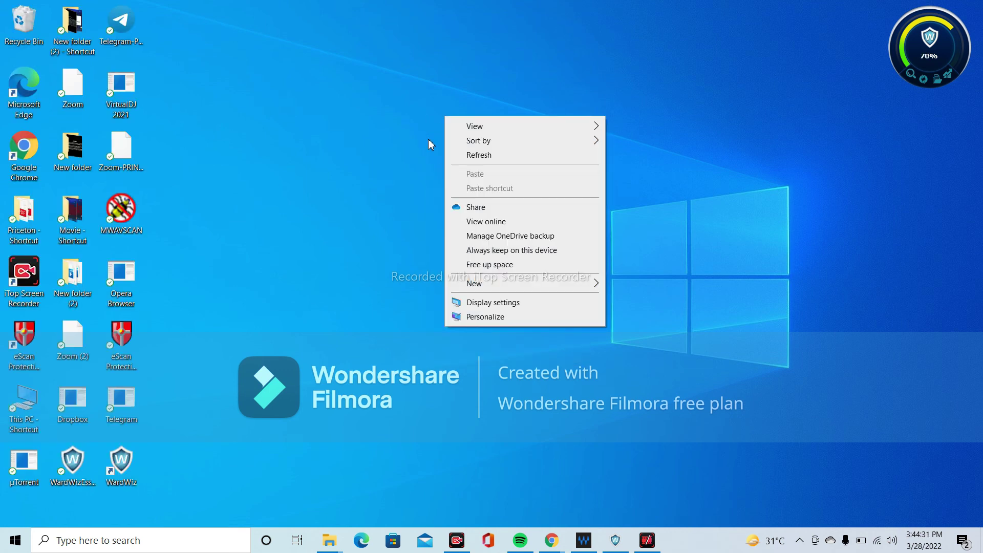
pyautogui.click(509, 153)
pyautogui.rightClick(407, 121)
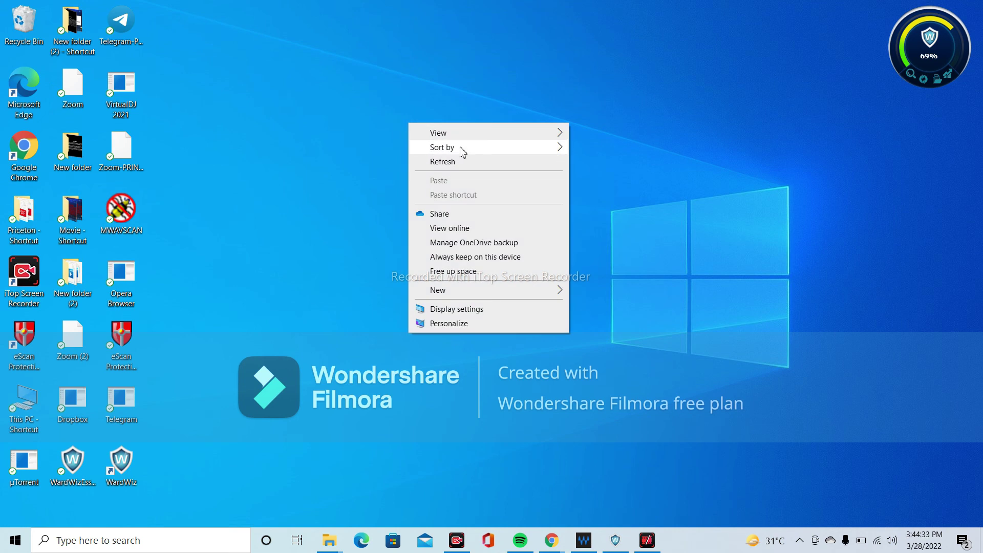
pyautogui.click(466, 162)
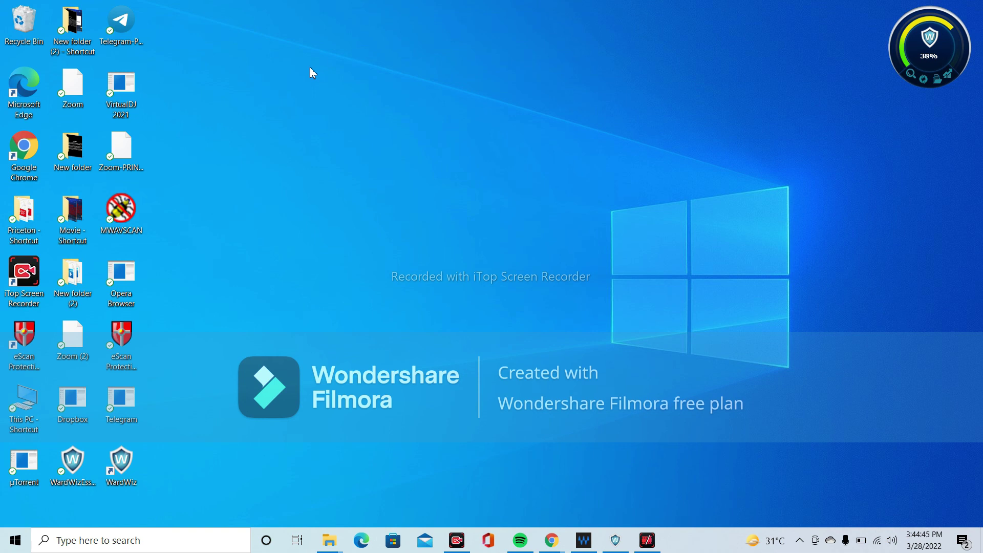
pyautogui.rightClick(330, 72)
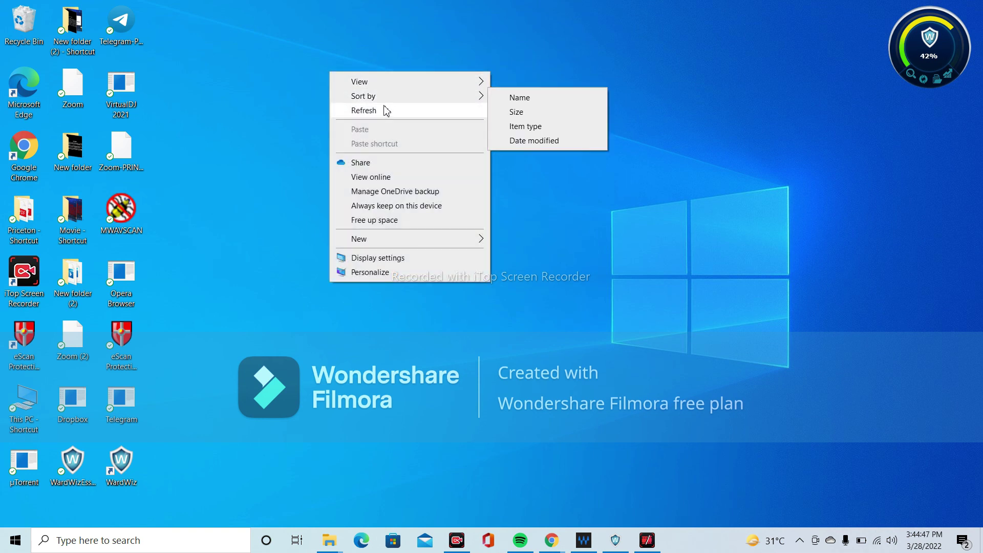
pyautogui.click(386, 110)
pyautogui.rightClick(387, 106)
pyautogui.click(417, 145)
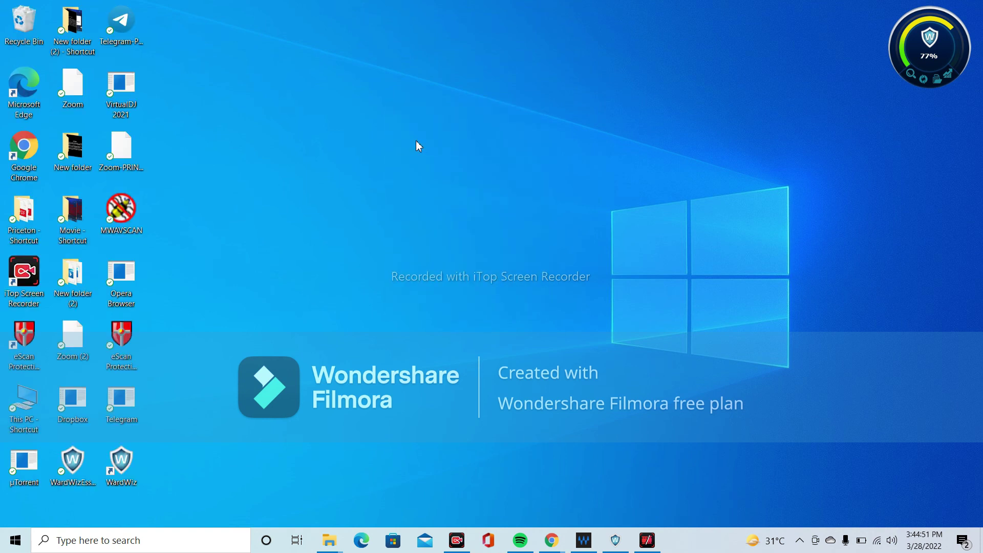